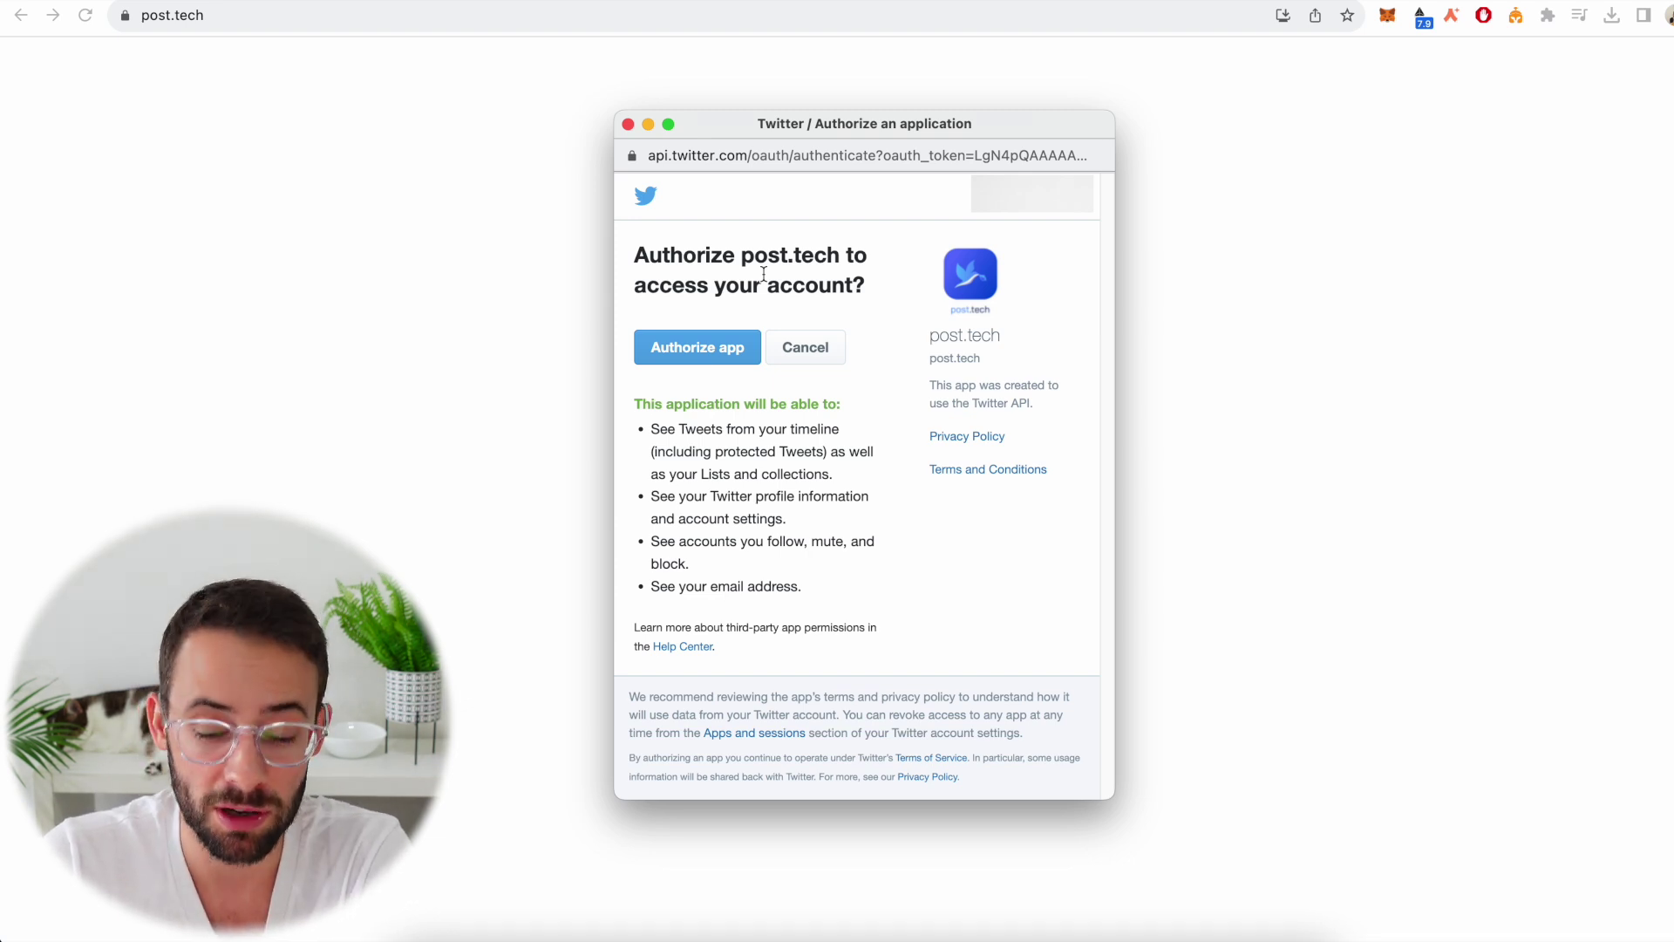
Step: Authorize post.tech to access the Twitter account
click(733, 349)
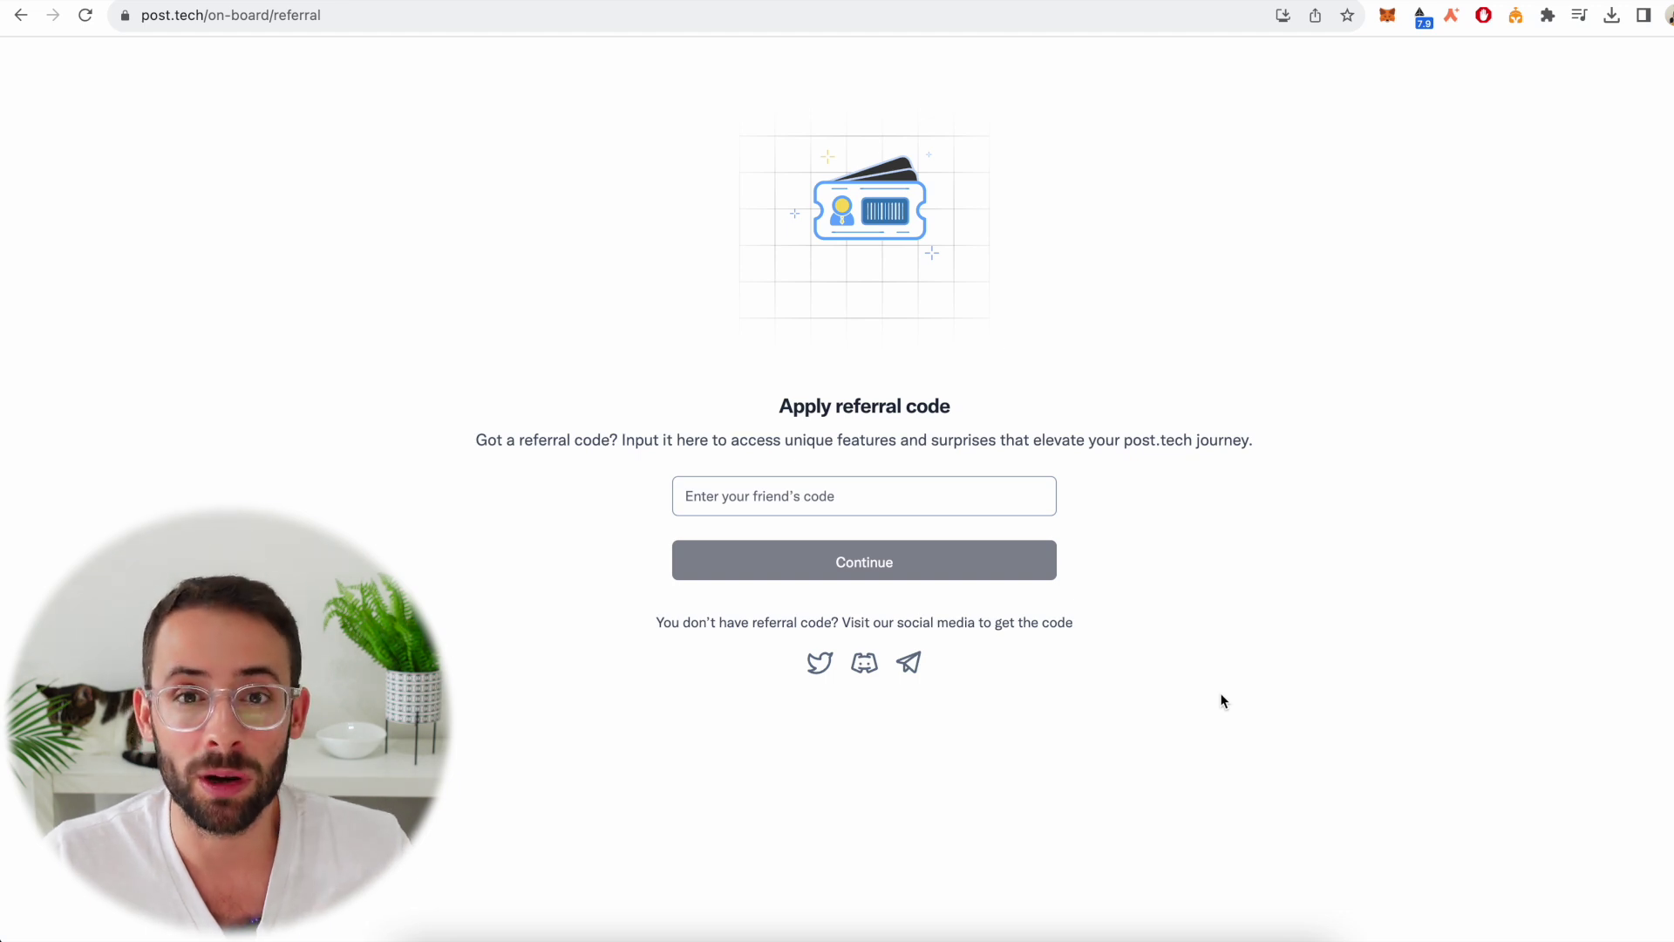
Step: Bring up Twitter's search with the recent searches listed
click(340, 87)
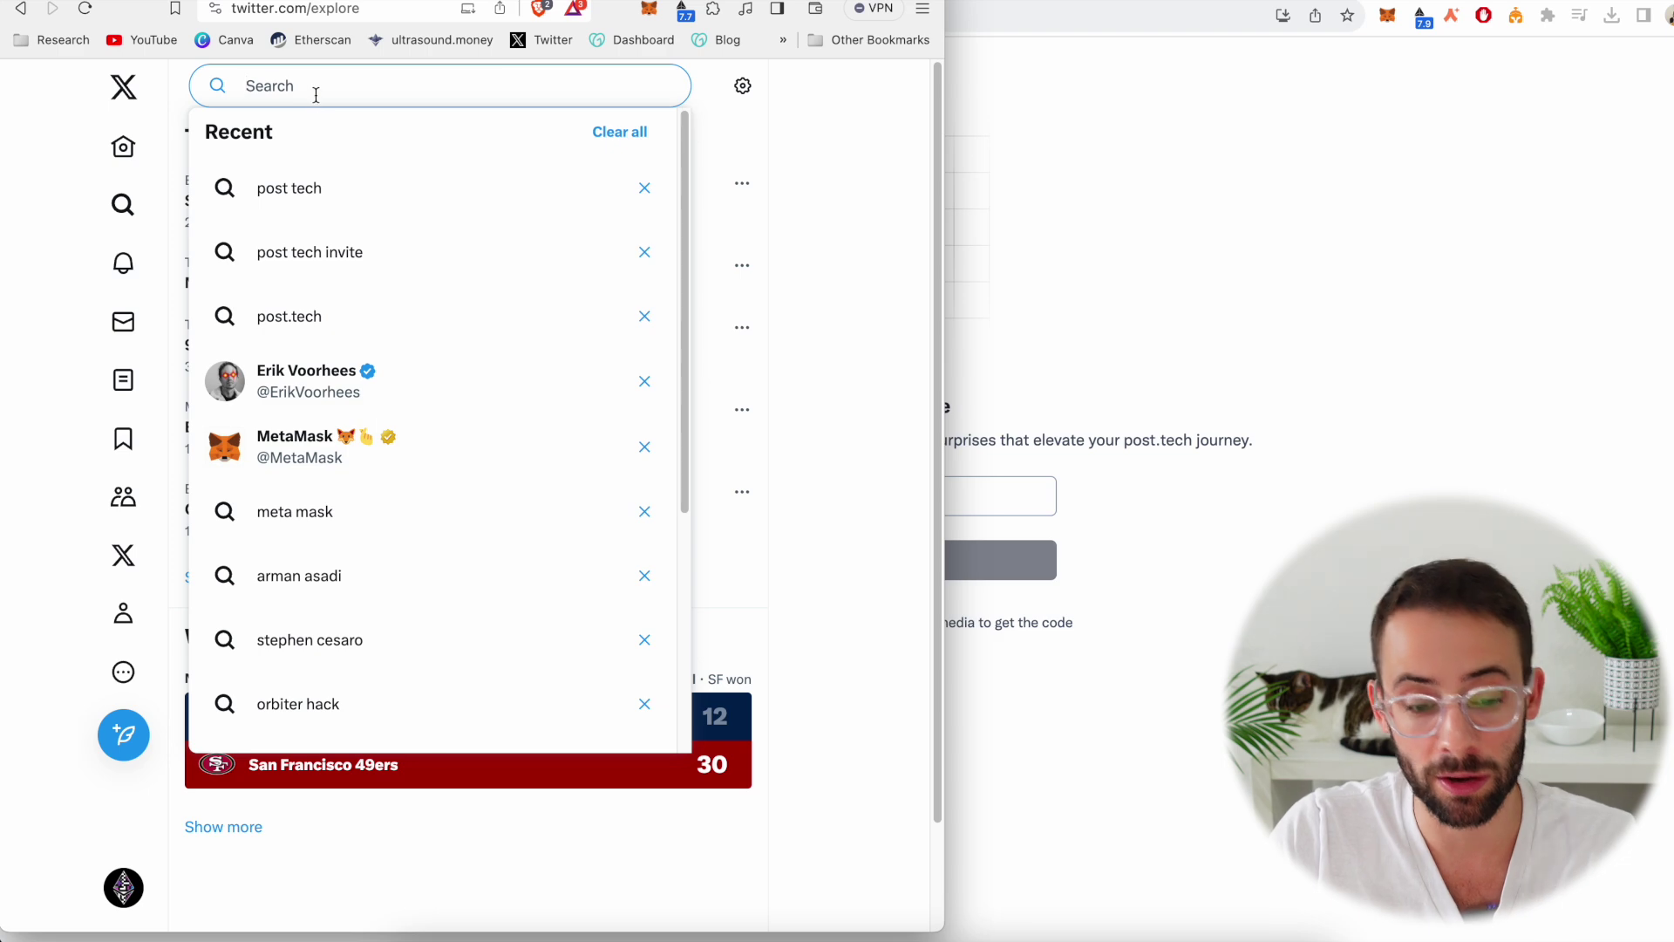
Step: Rerun the 'post tech' Twitter search, switch to Latest, and scroll to a referral-code tweet
click(295, 188)
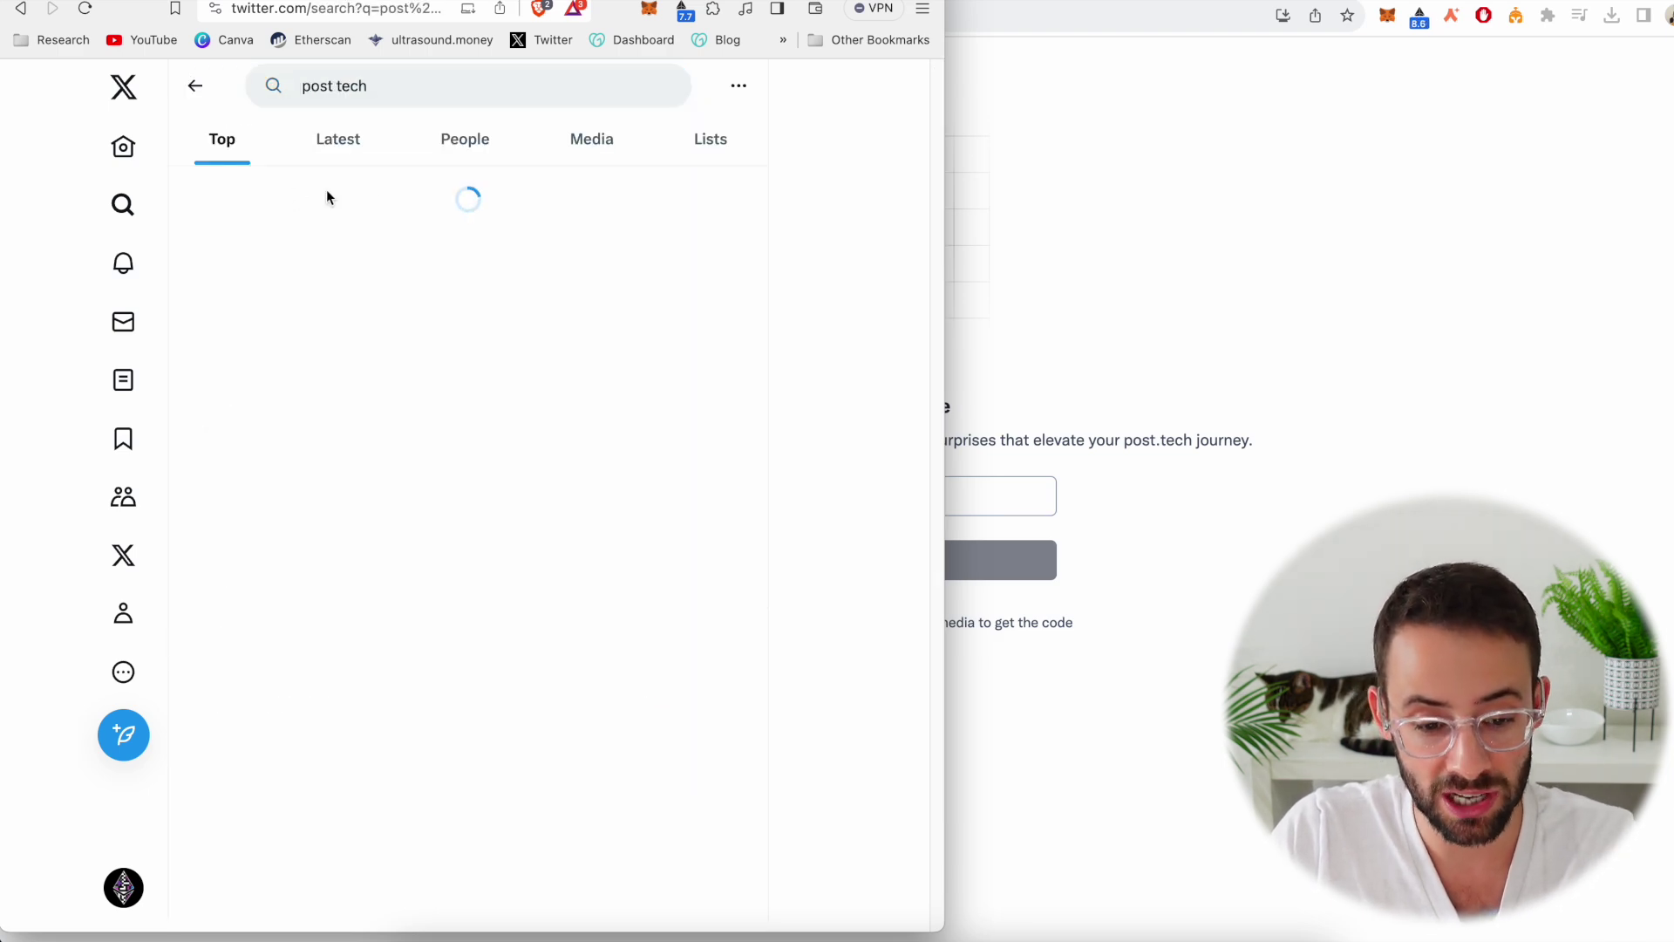
click(354, 145)
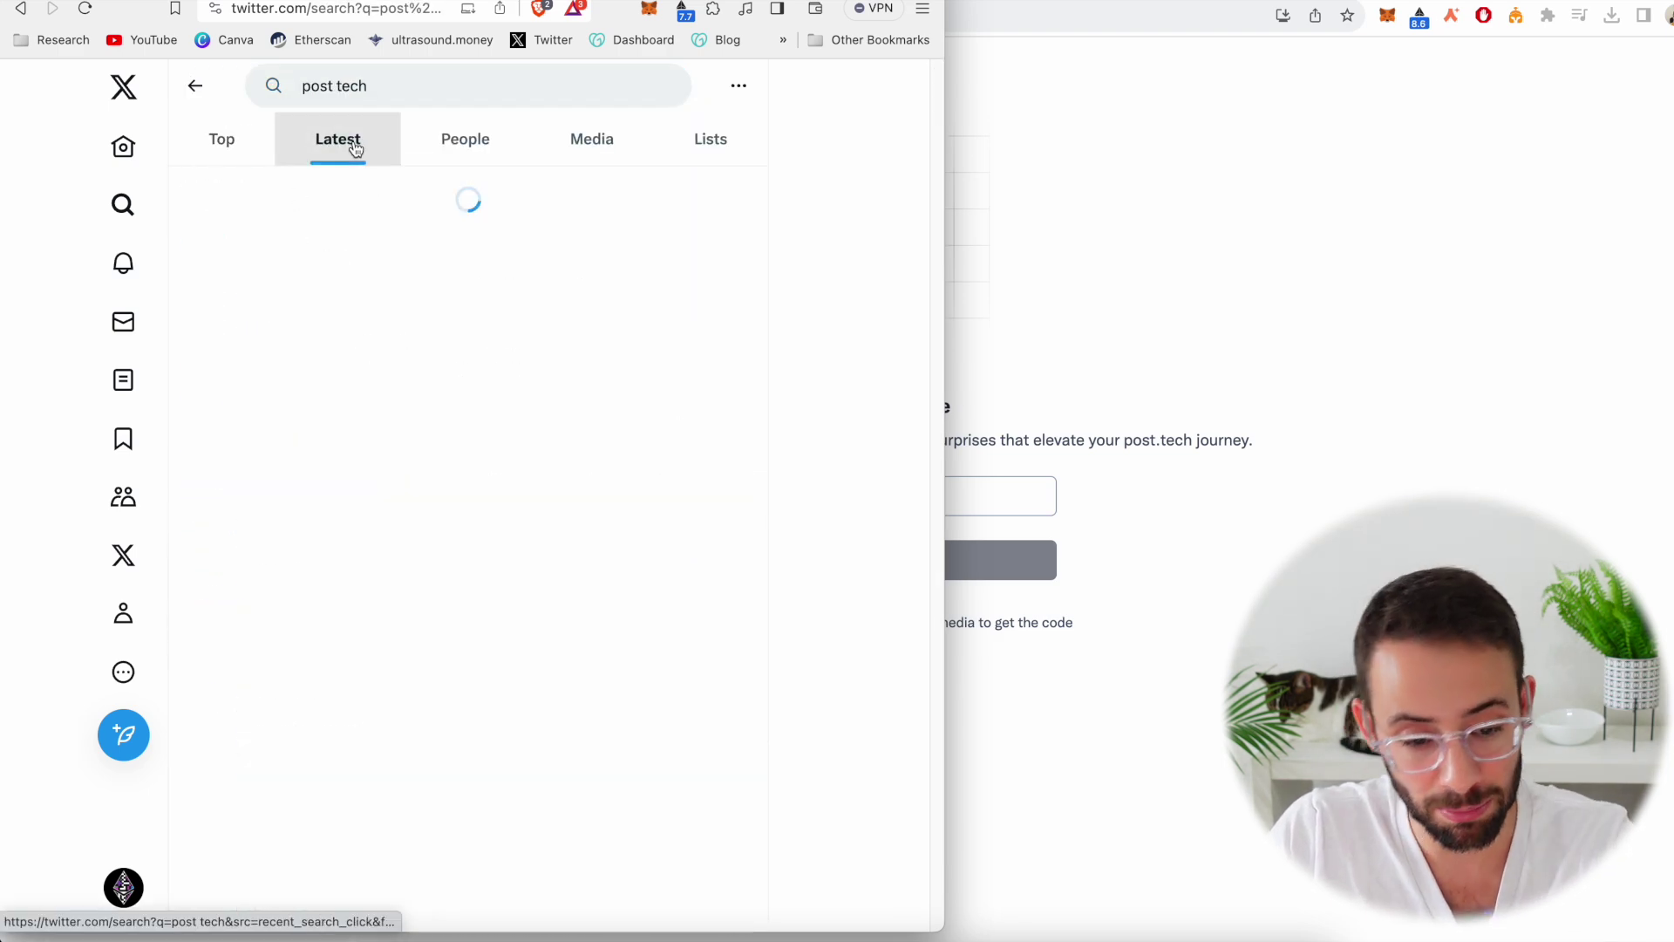
scroll(684, 215, down, 6)
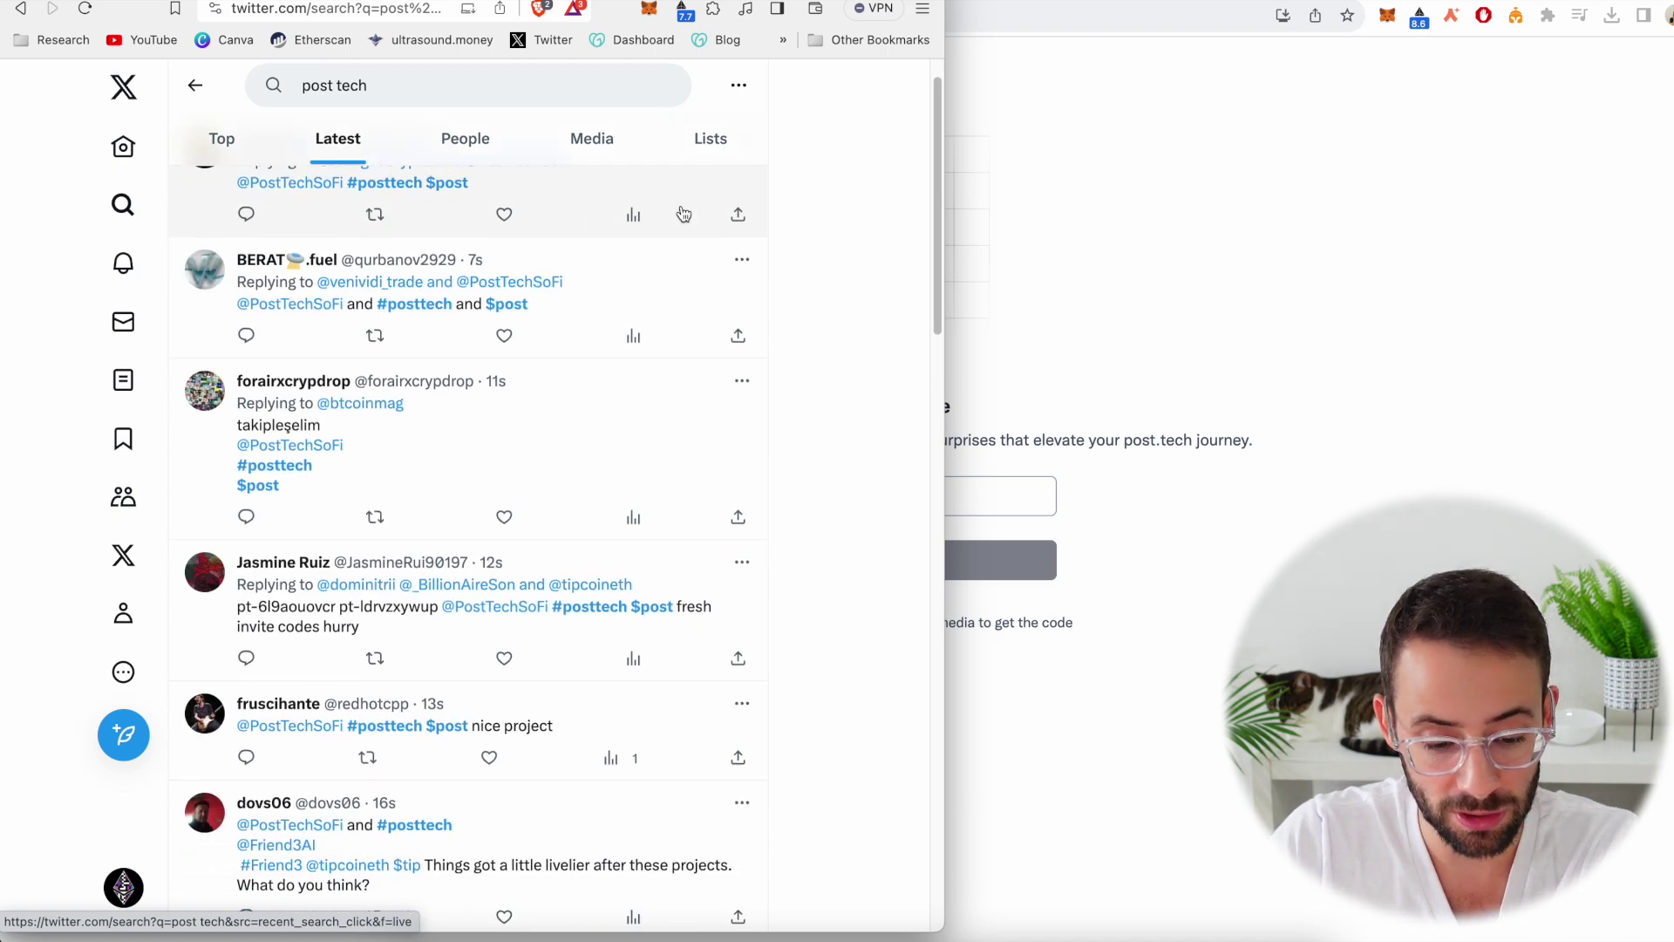
scroll(683, 214, down, 10)
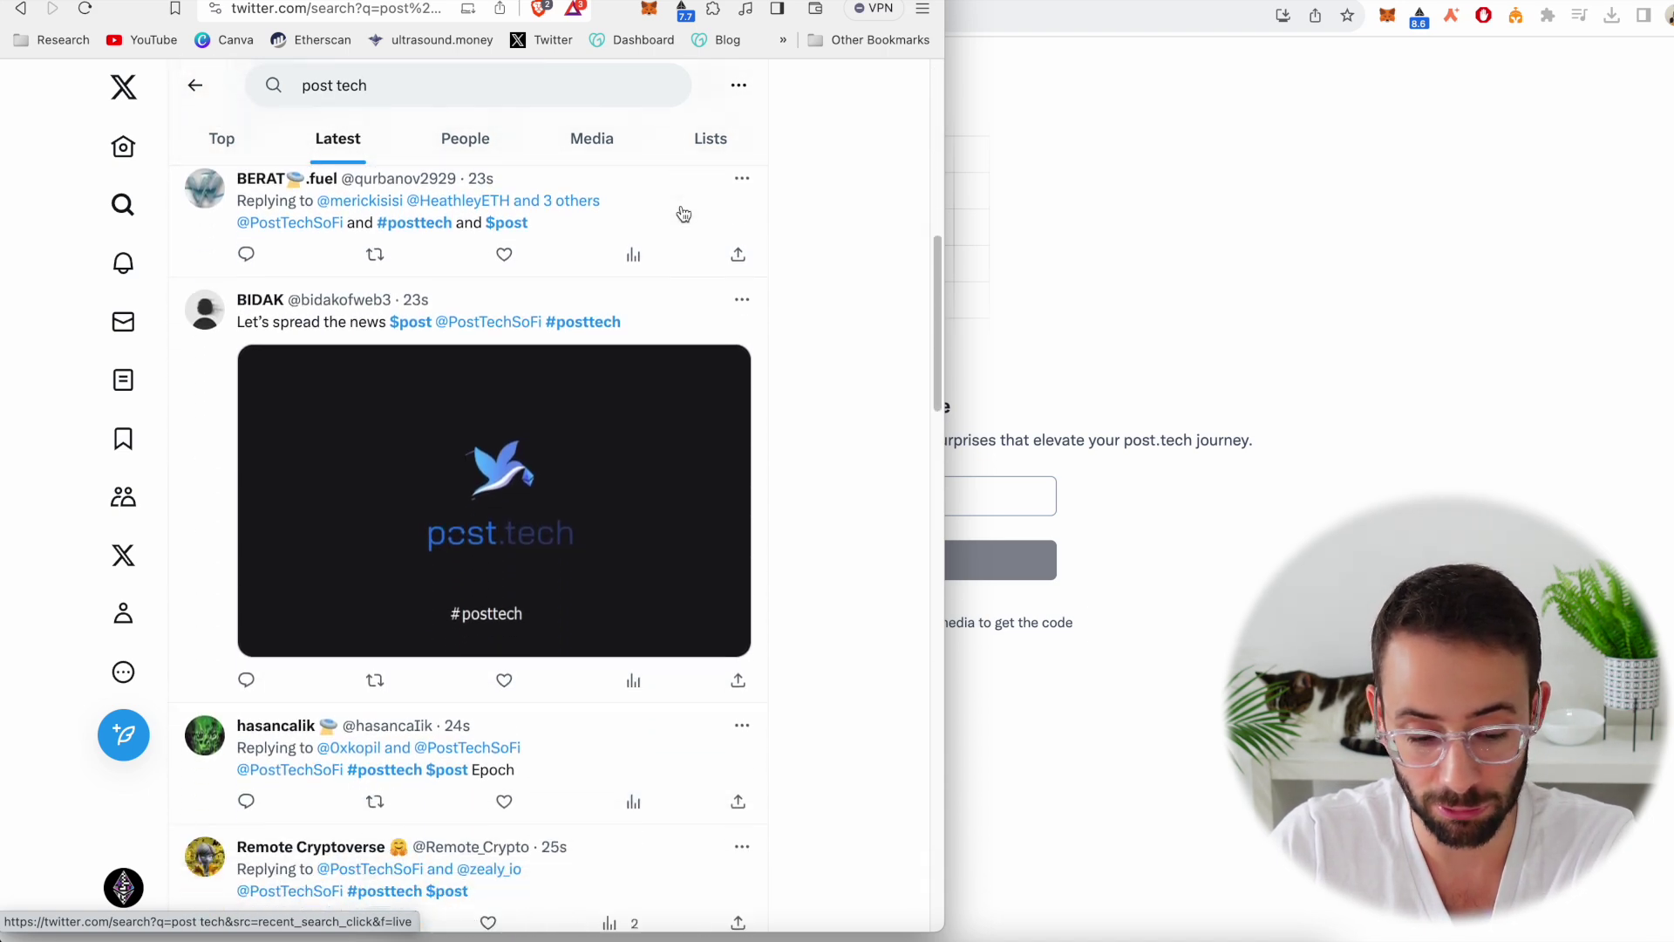
scroll(737, 549, down, 1)
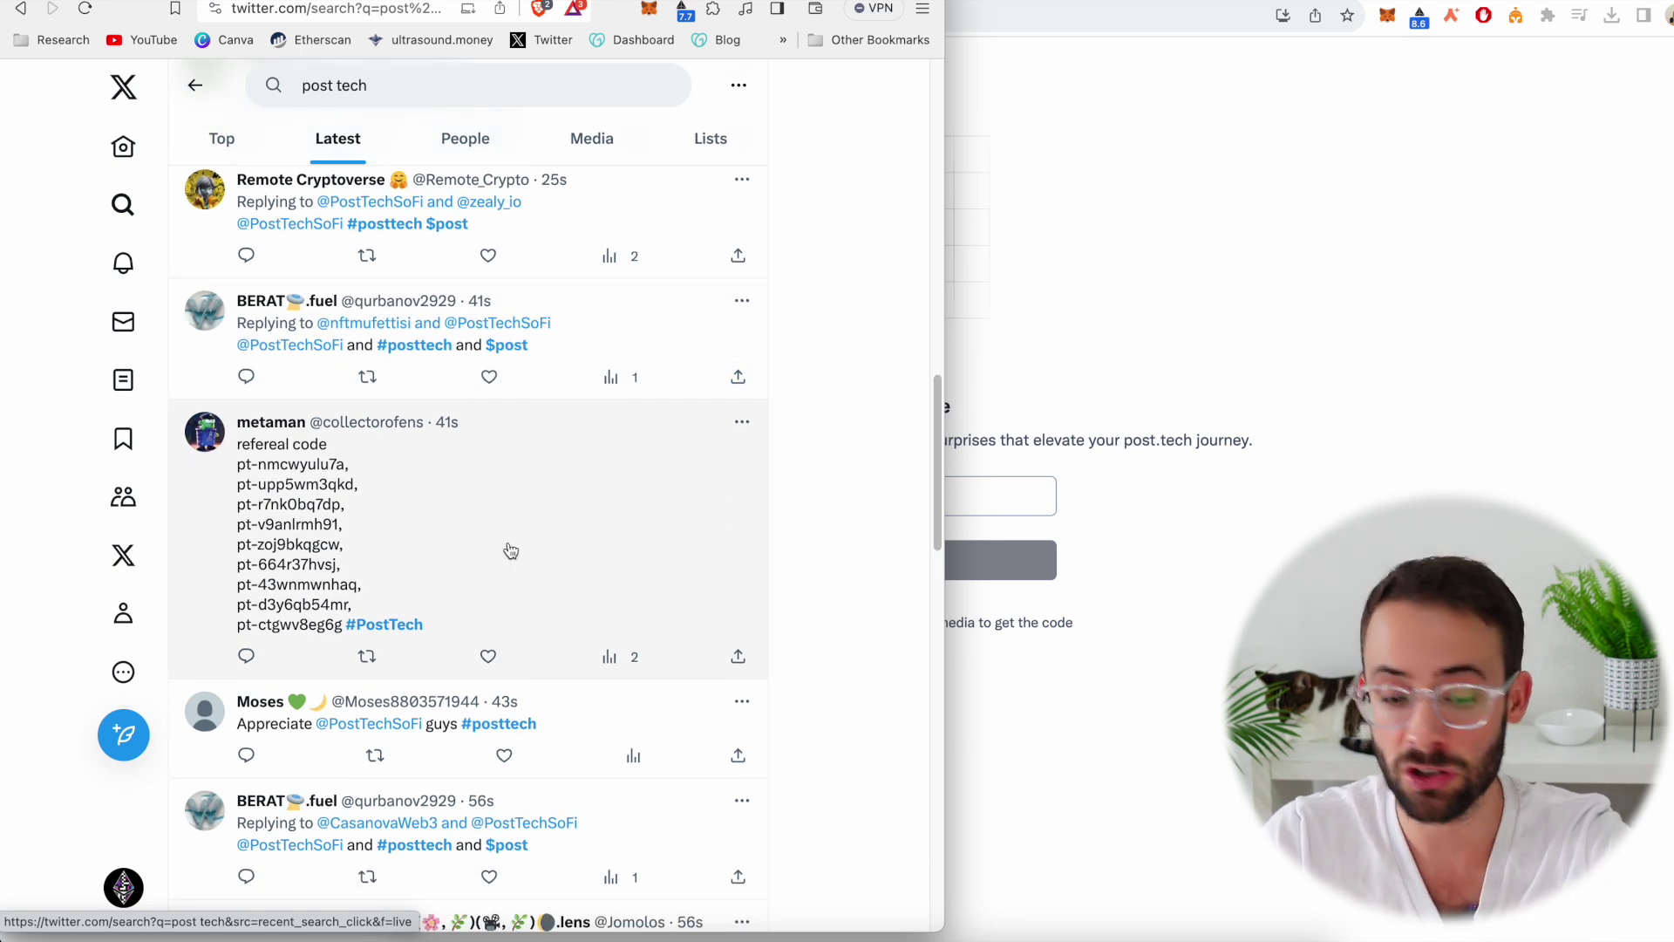
scroll(508, 550, down, 2)
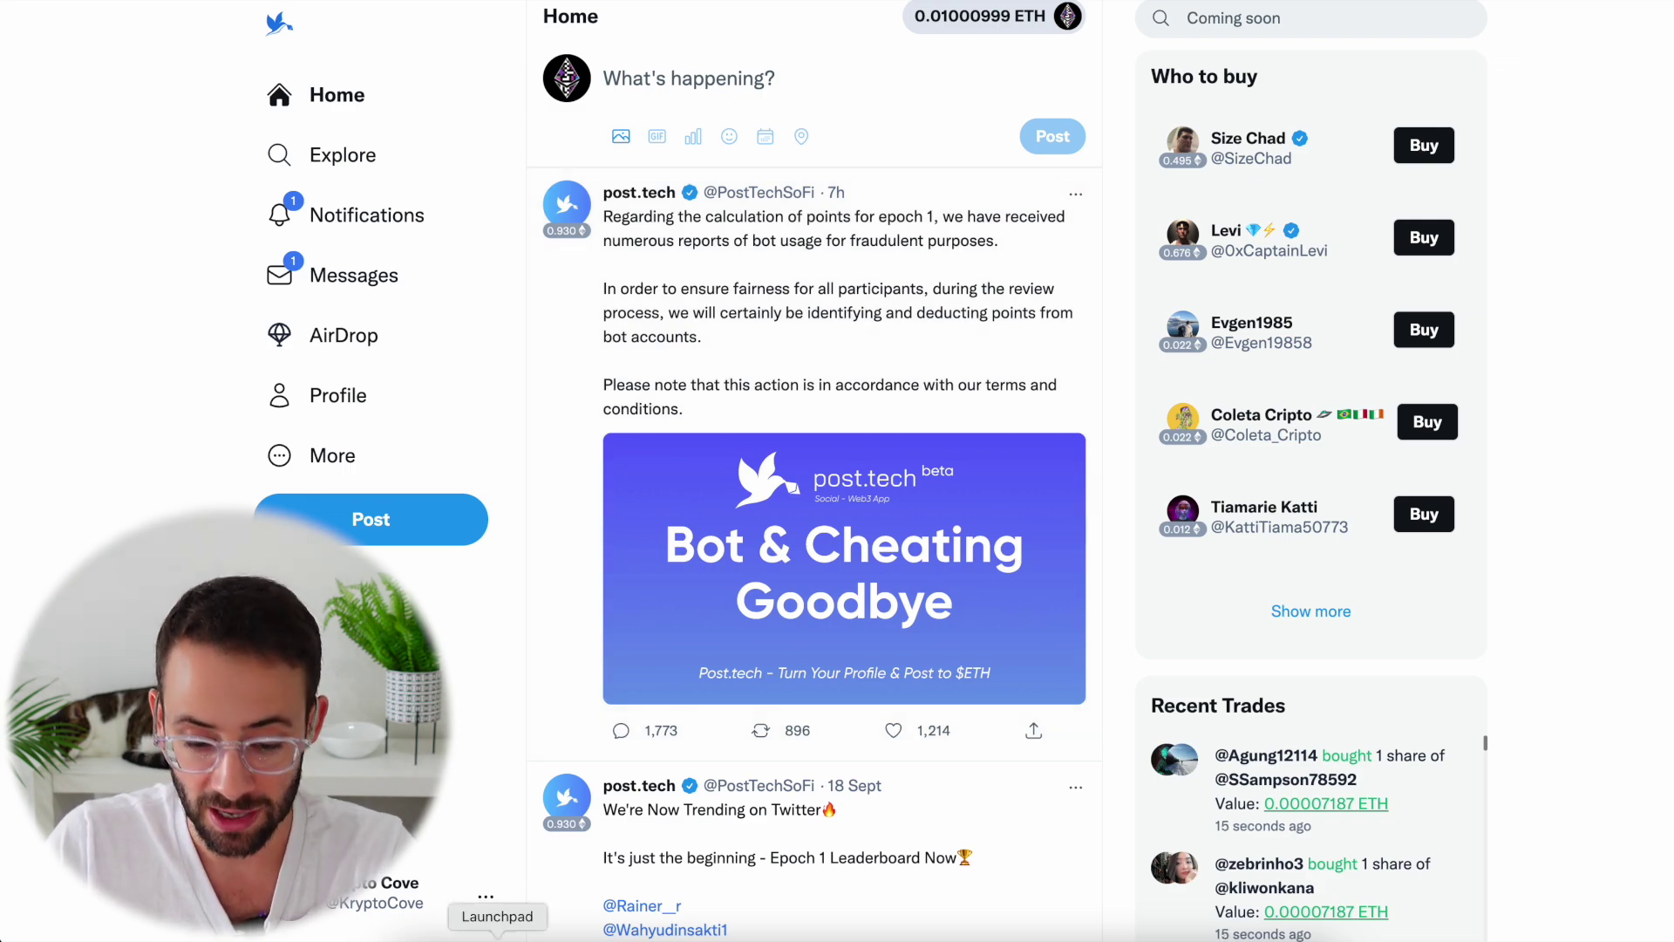
Step: Launch the post.tech app from Launchpad to its Home feed
click(497, 935)
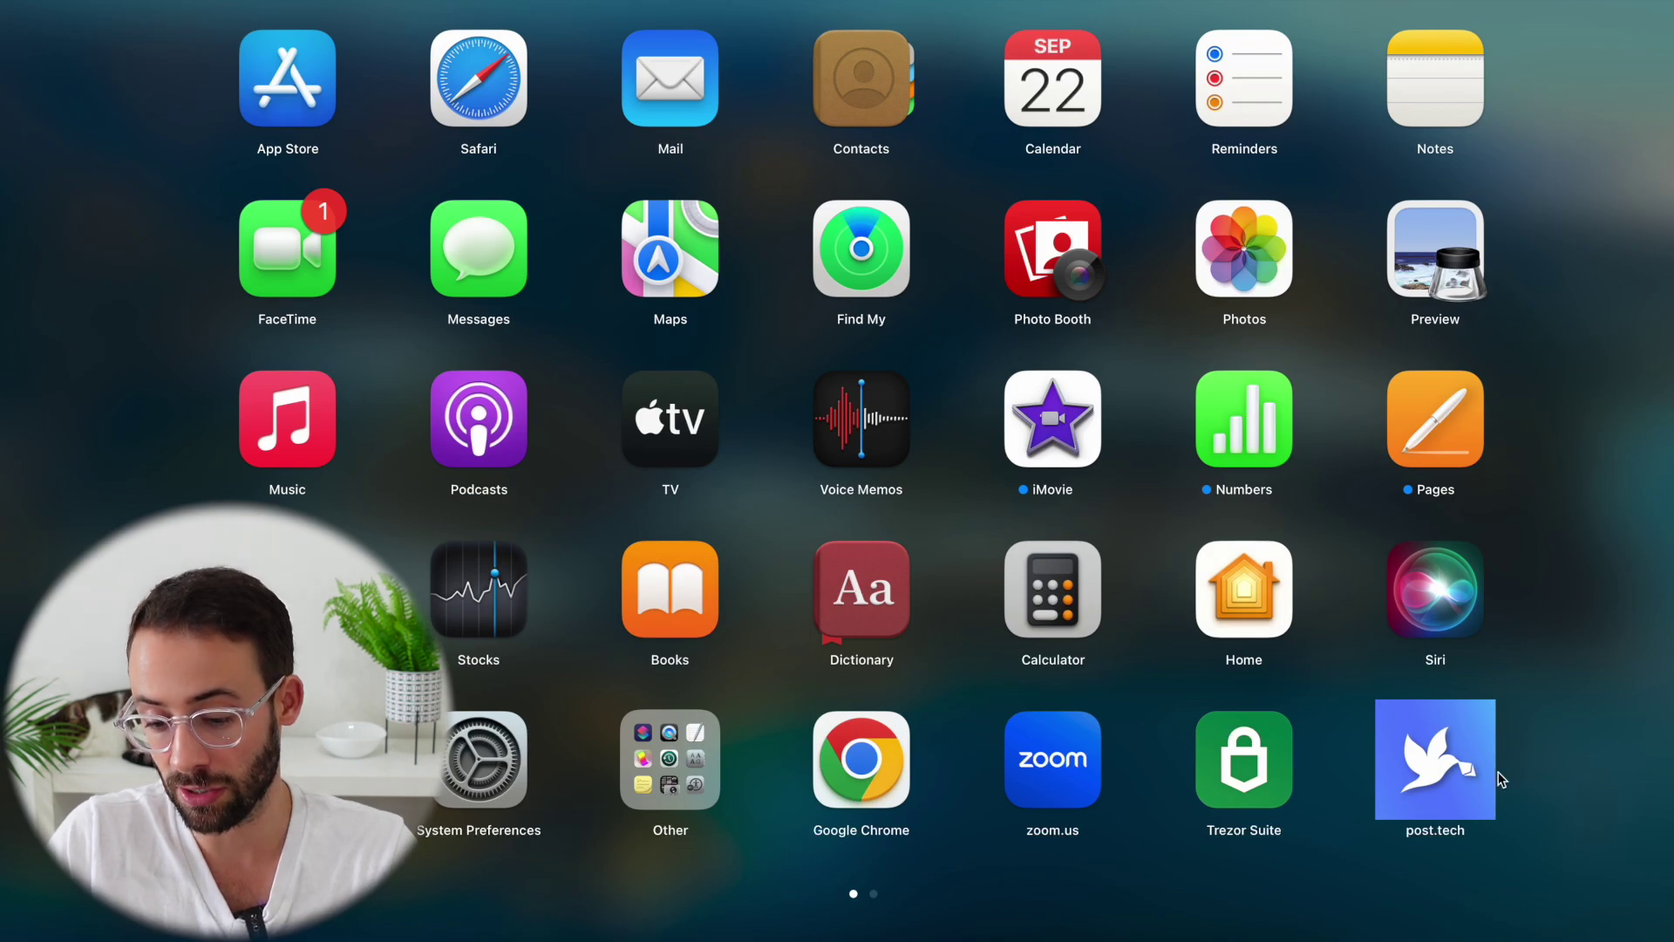
click(1437, 776)
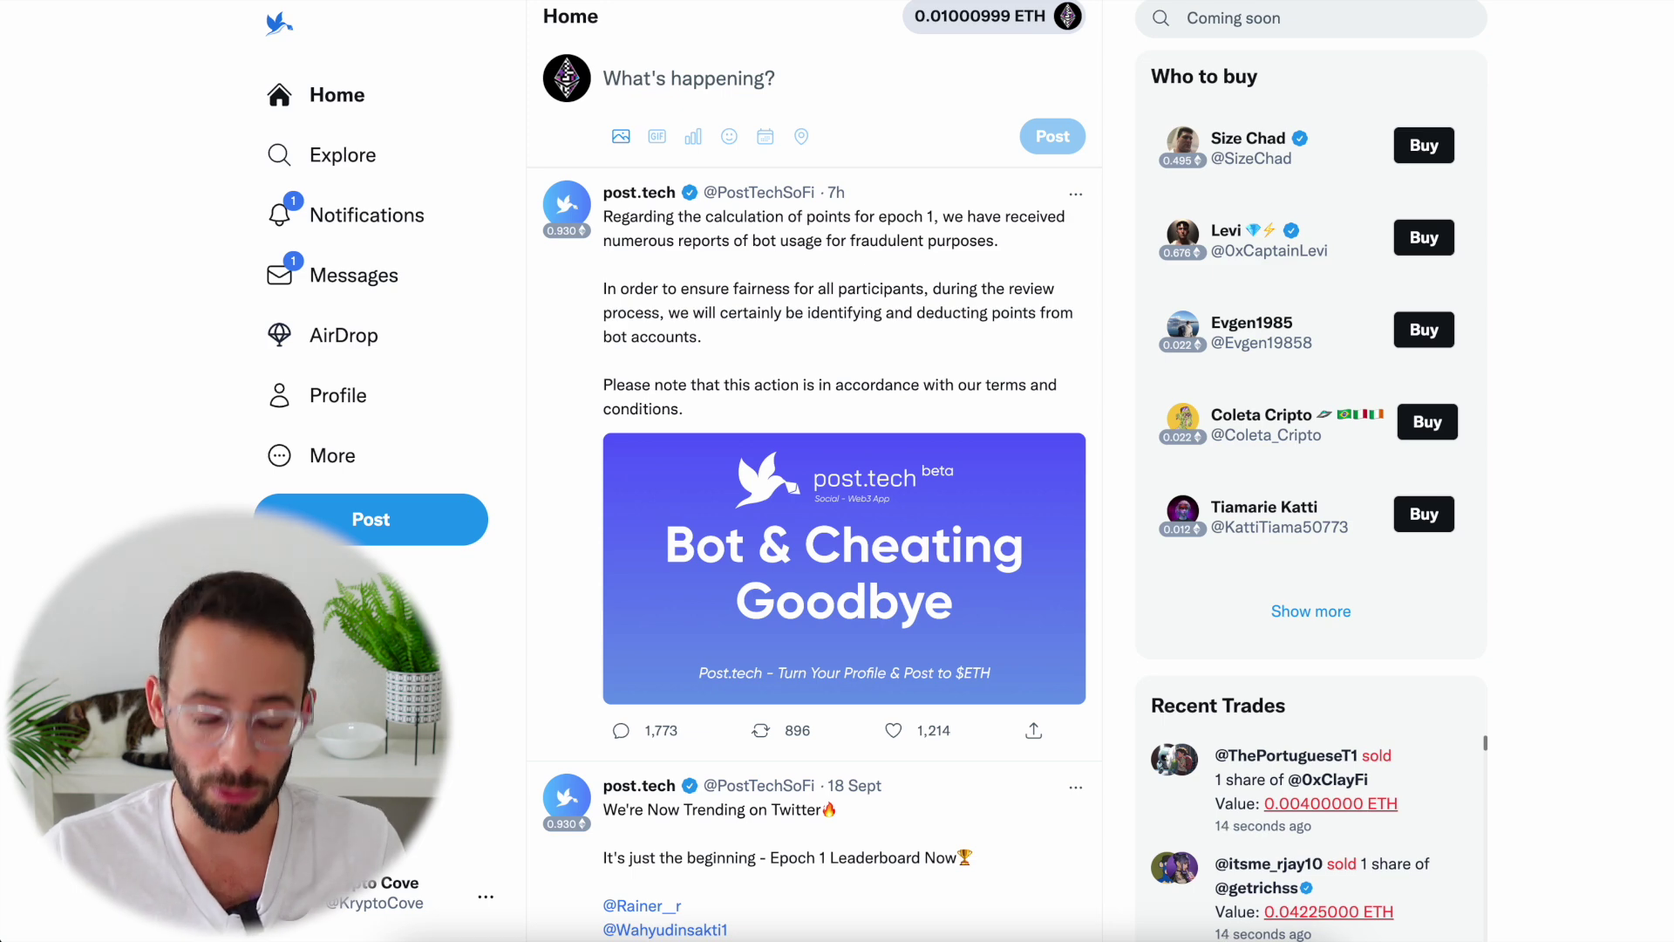
Step: Publish a new post reading 'hello'
click(738, 87)
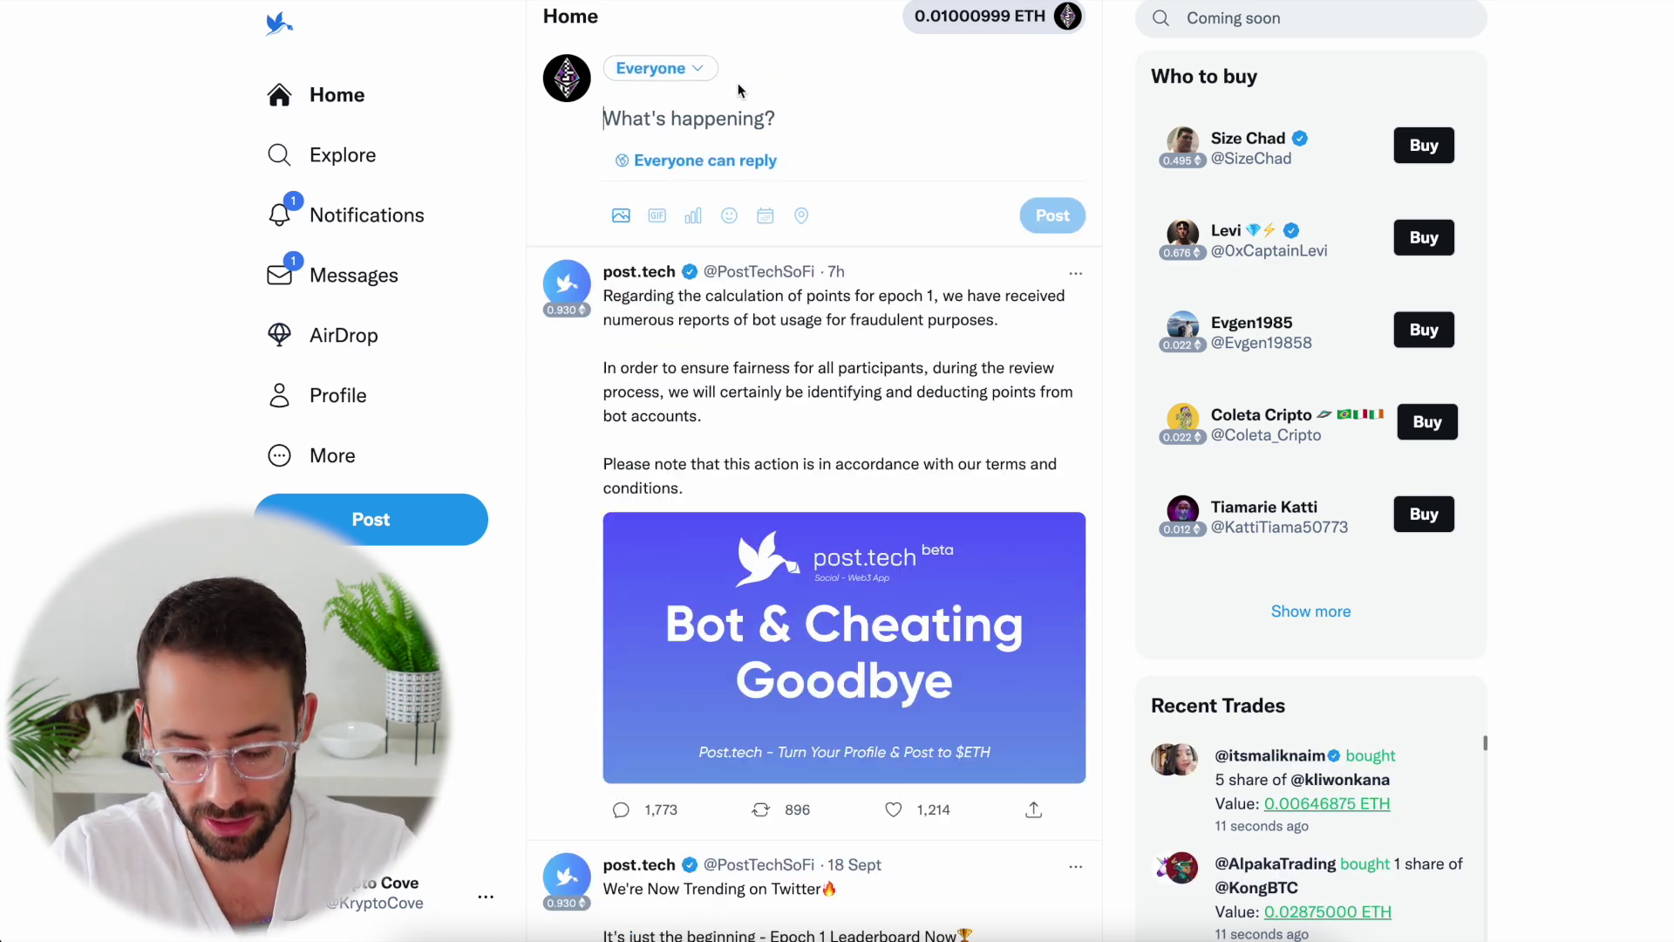
text(hello)
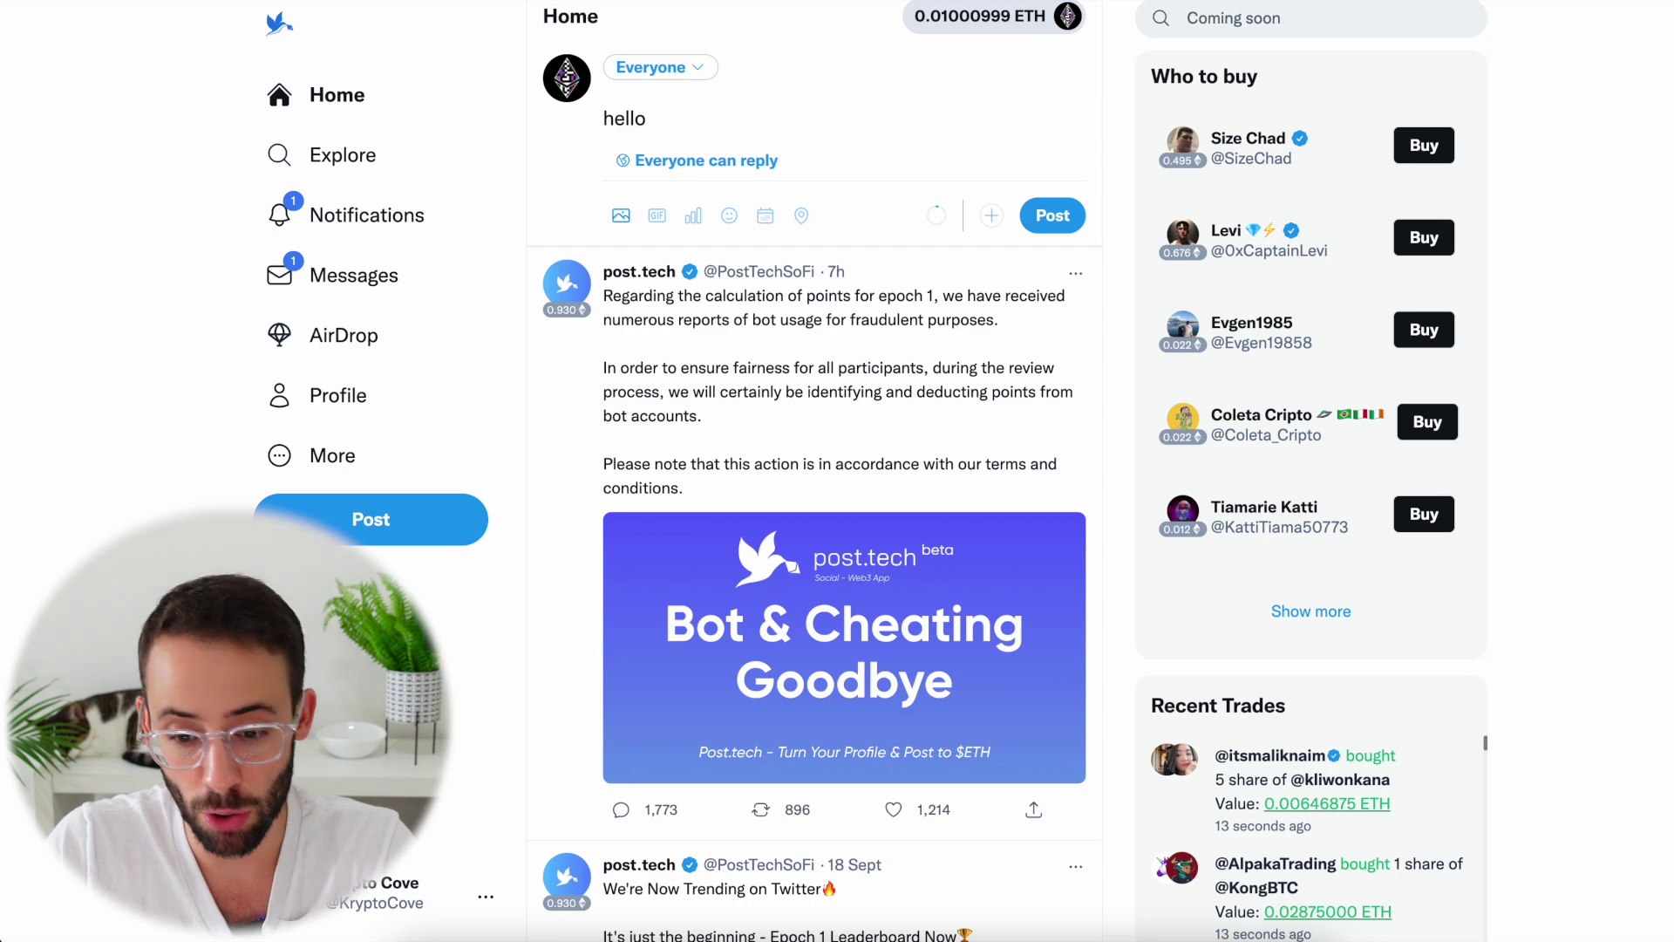
click(1053, 215)
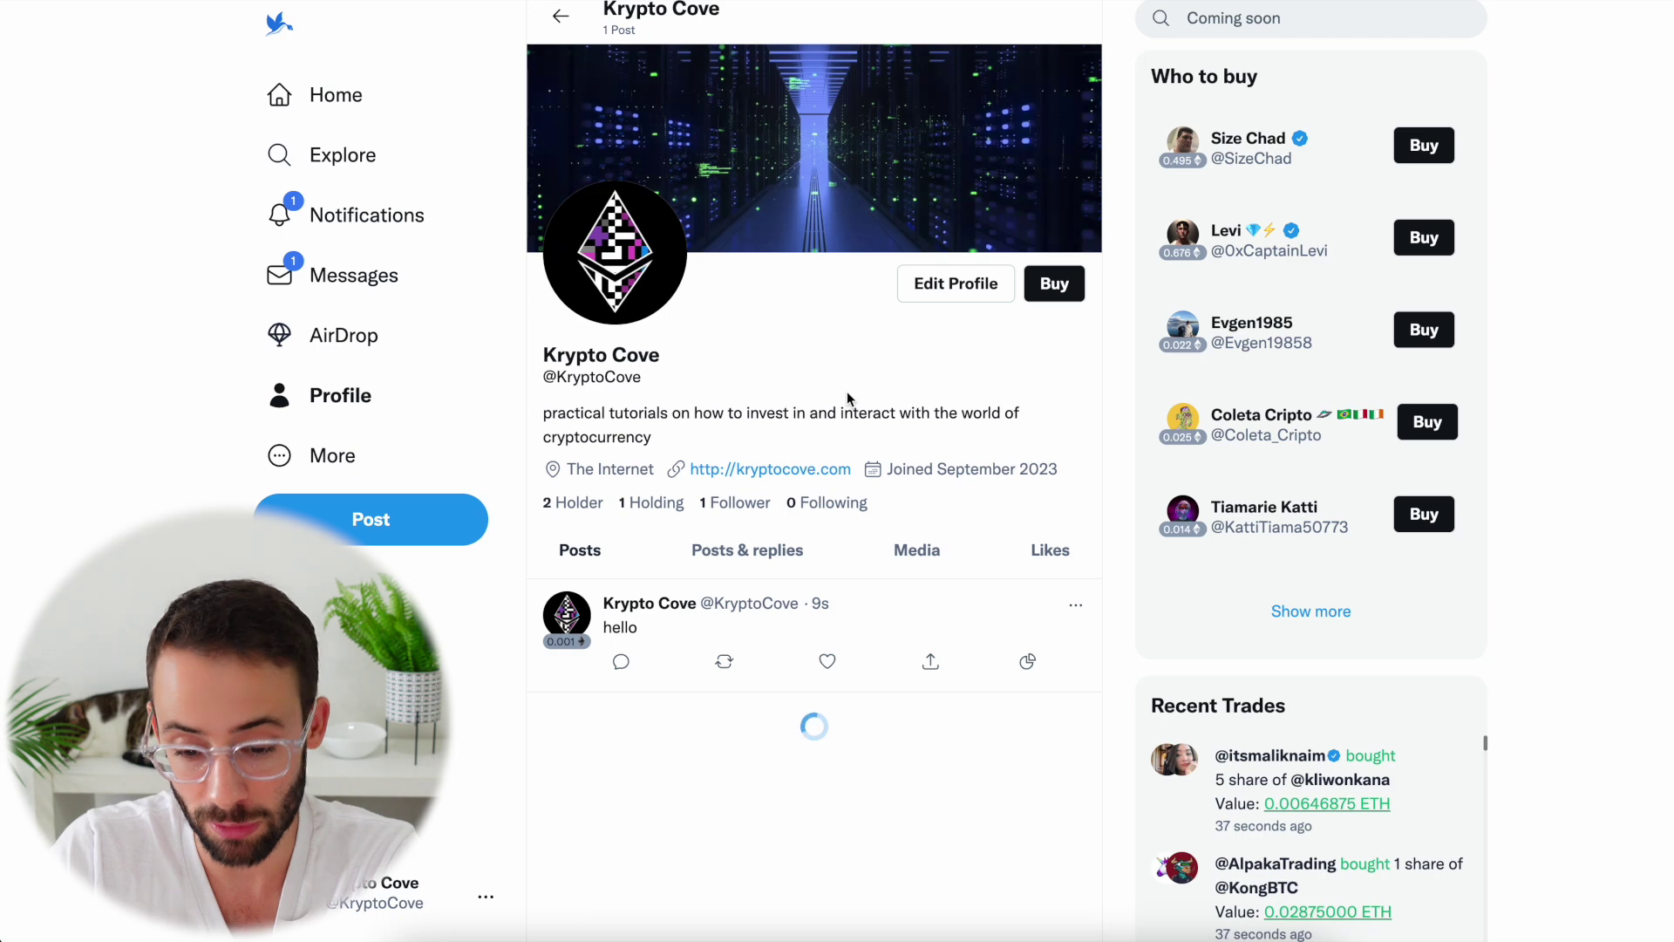
Step: View the account's 2 share holders, then expand the full Who to buy list
click(574, 504)
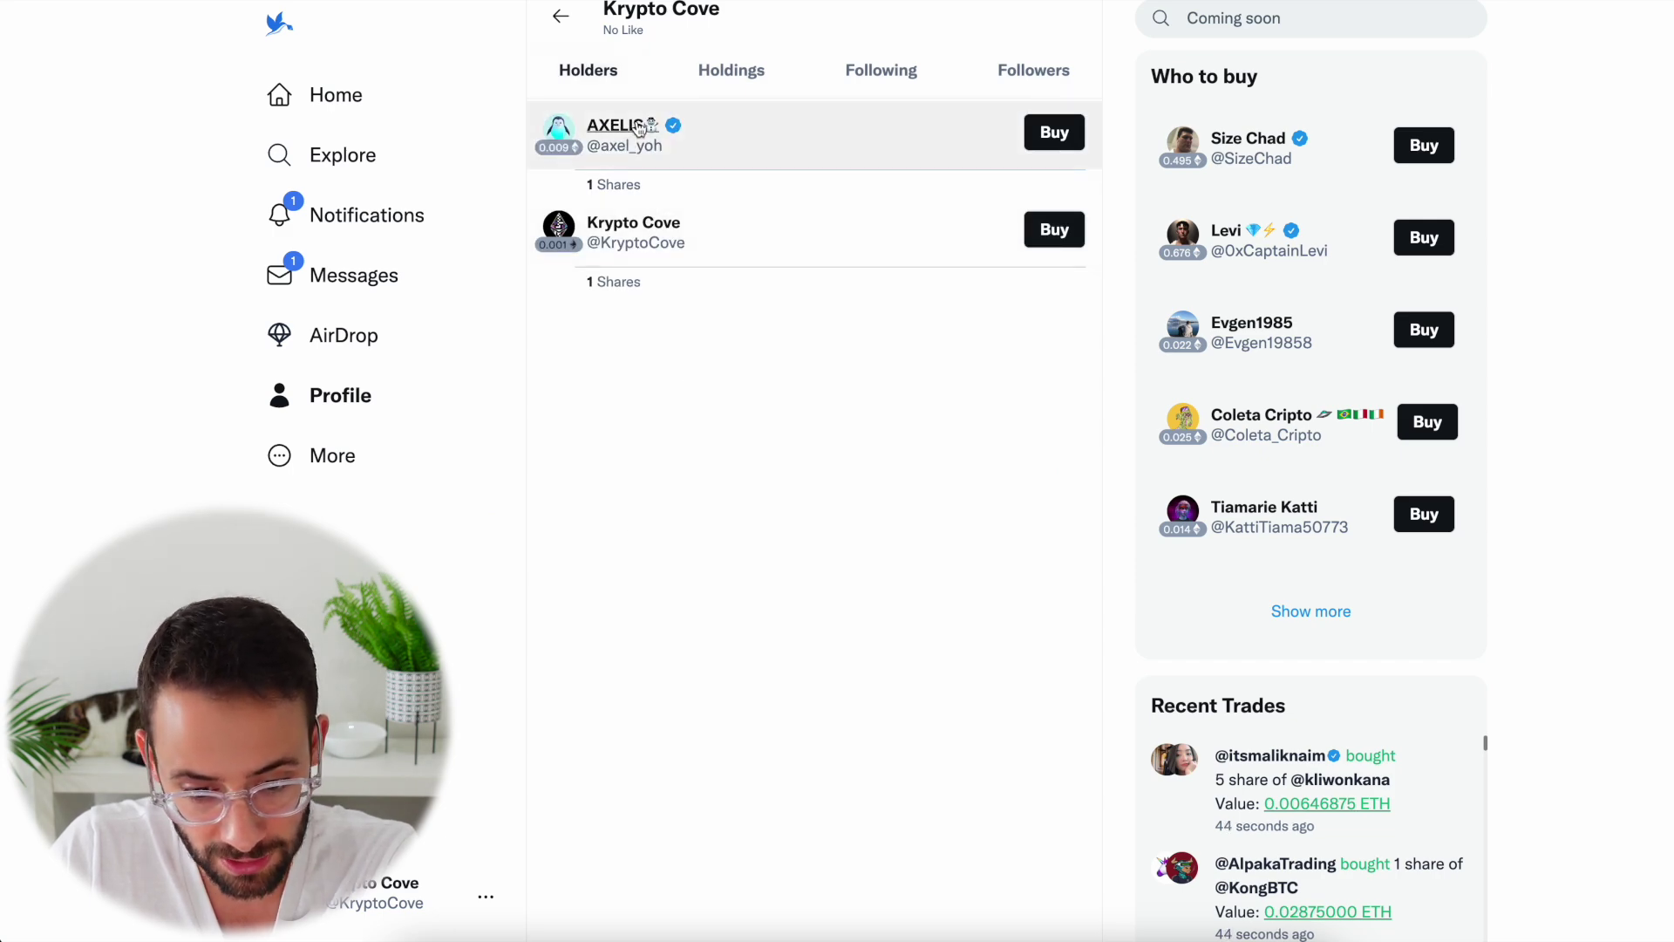
click(561, 16)
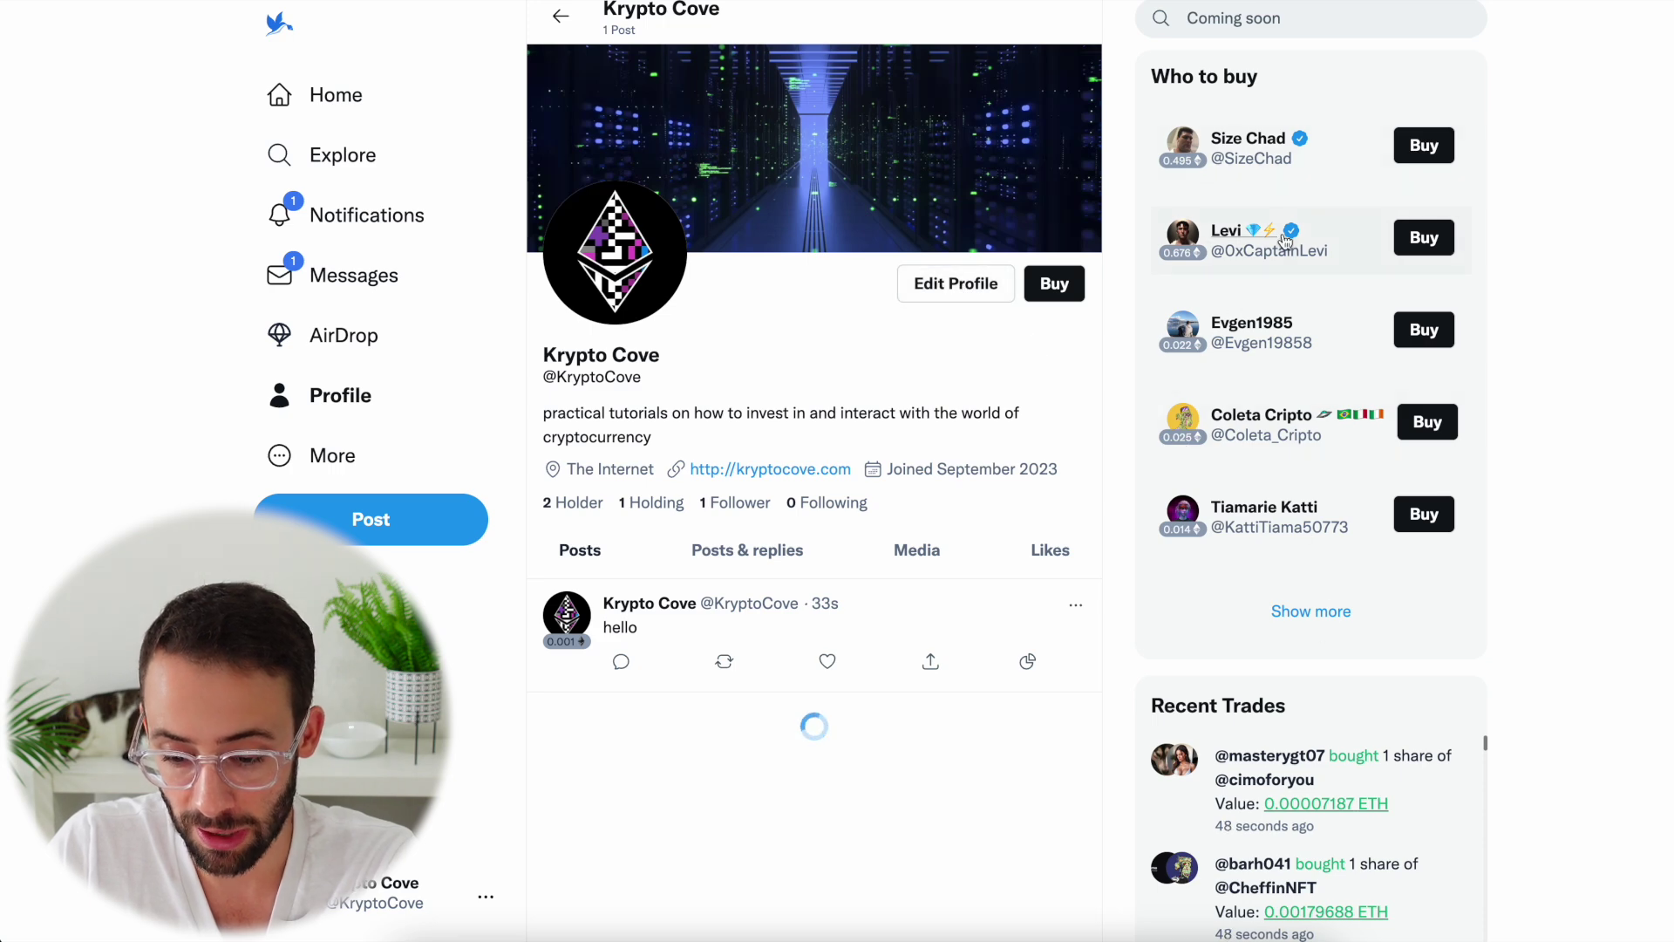
click(1313, 609)
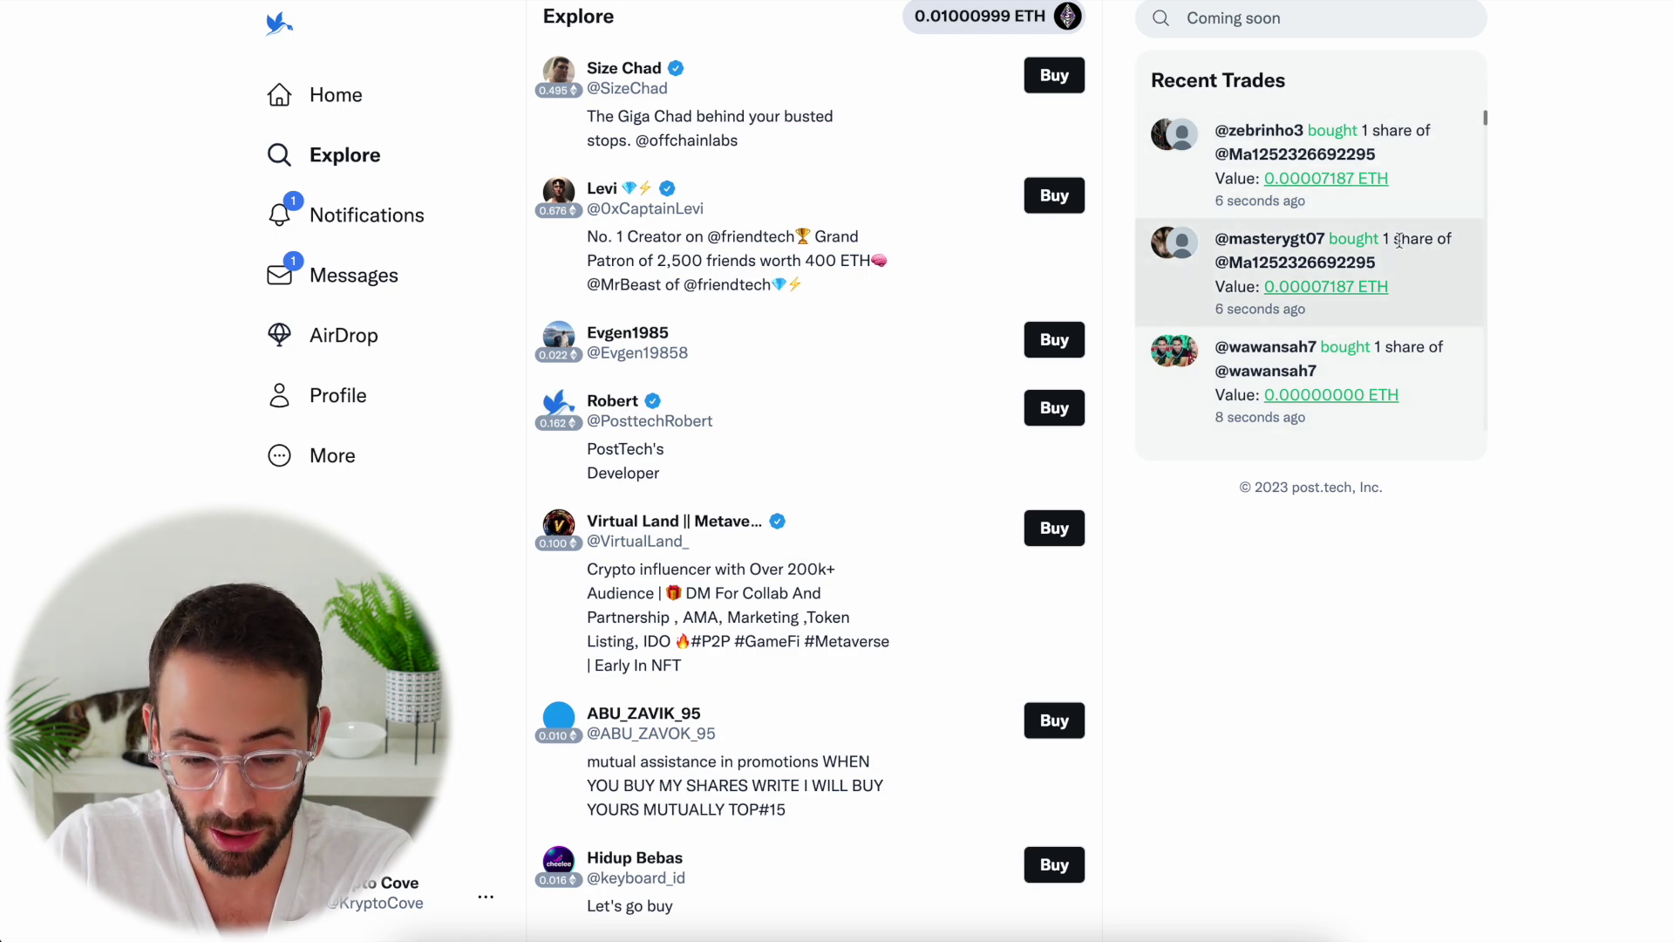
Step: Follow the official post.tech account from its author card in the Home feed
click(335, 95)
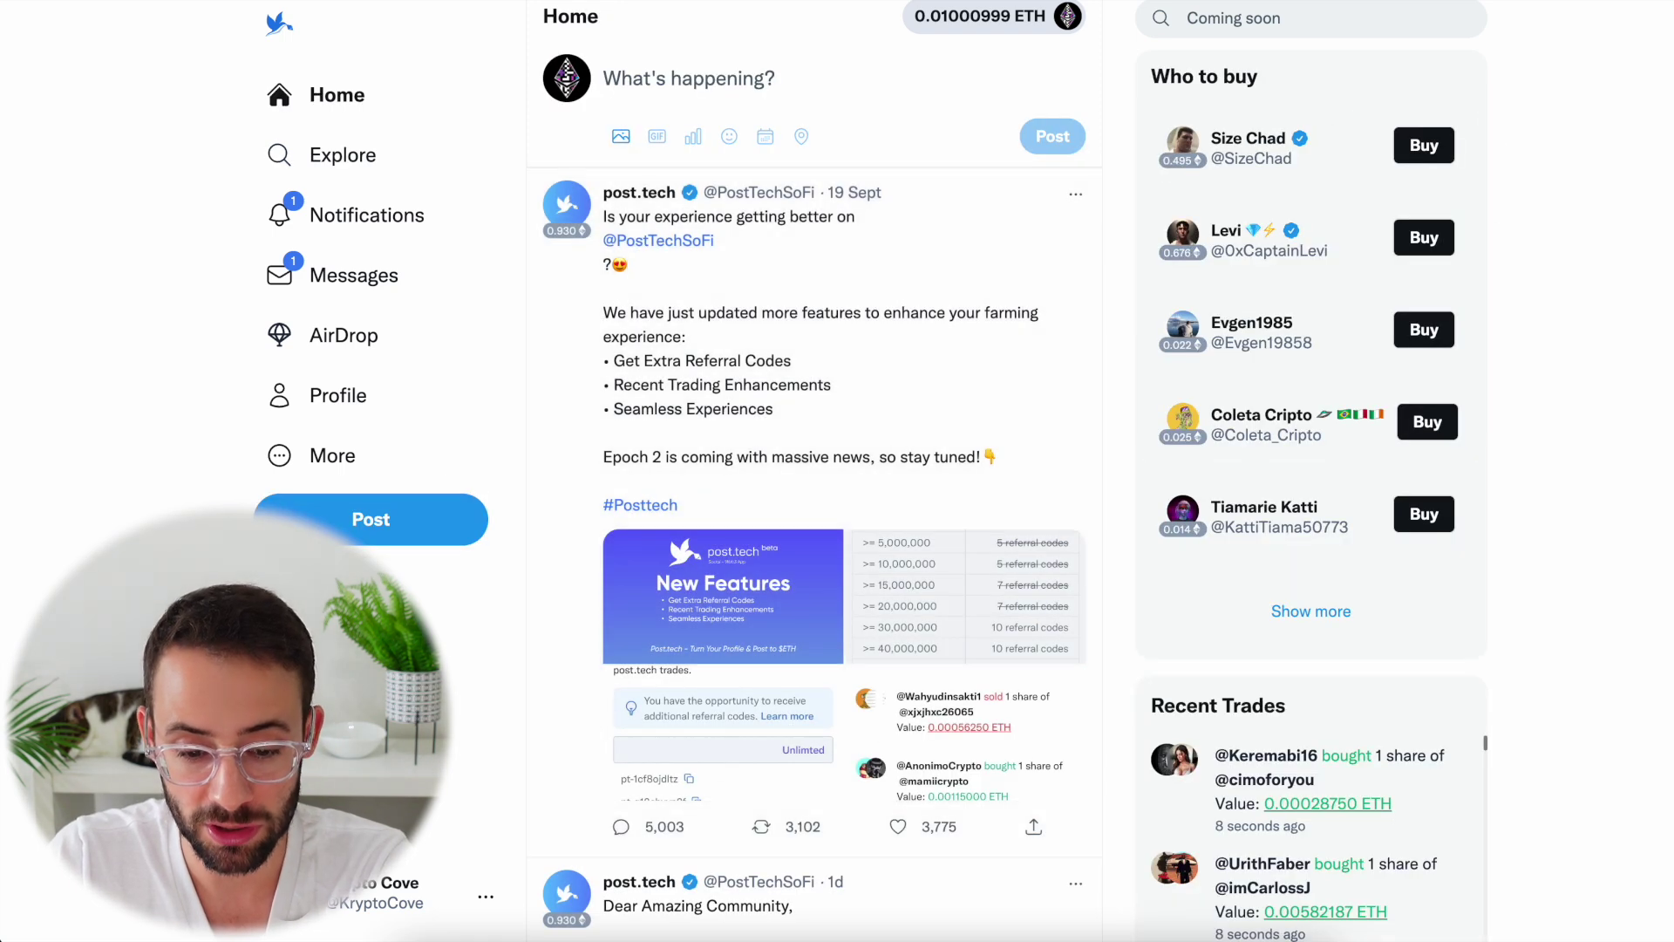
scroll(563, 394, down, 2)
scroll(816, 471, down, 14)
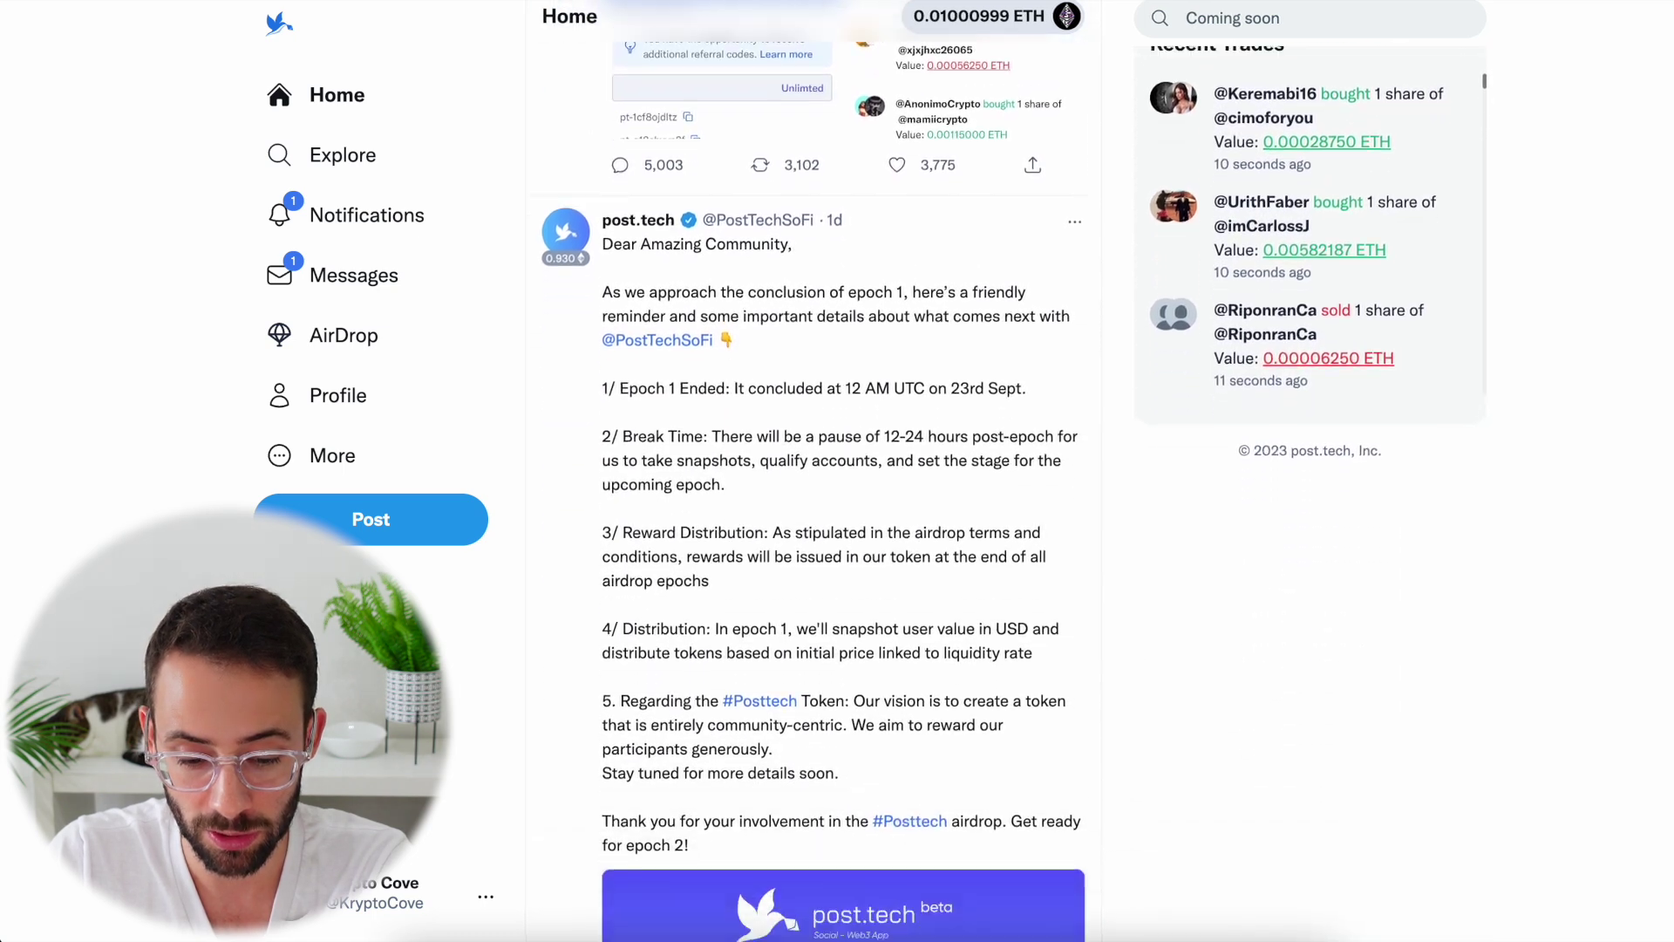
scroll(666, 455, down, 5)
scroll(666, 455, up, 4)
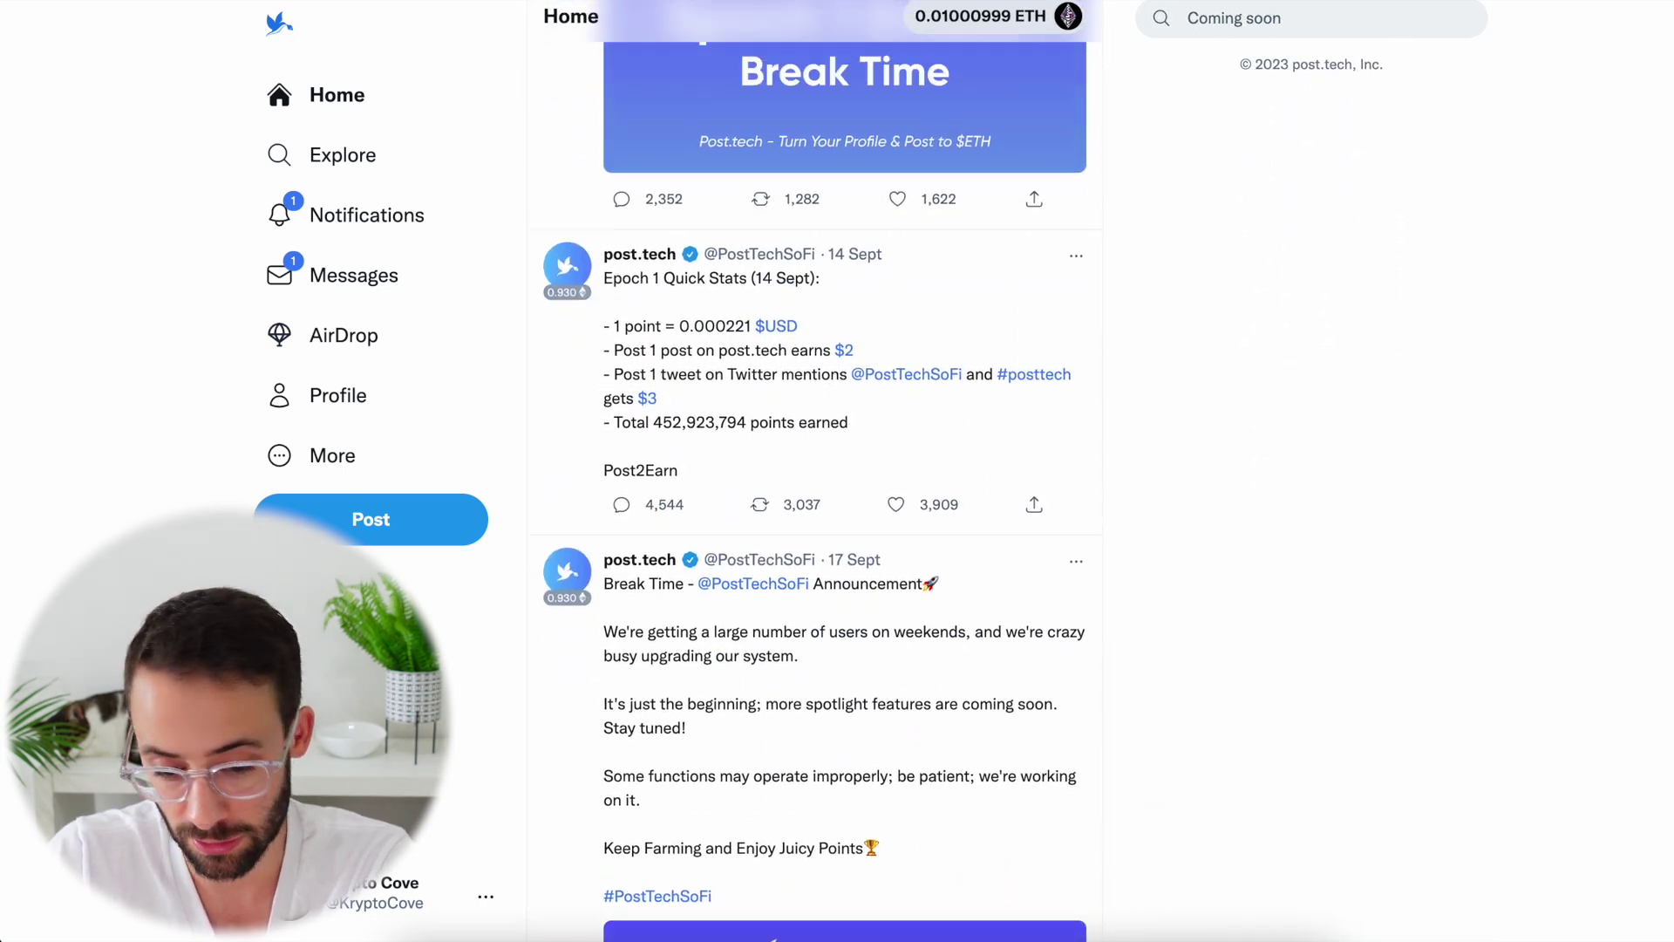
scroll(667, 455, down, 1)
mouse_move(660, 451)
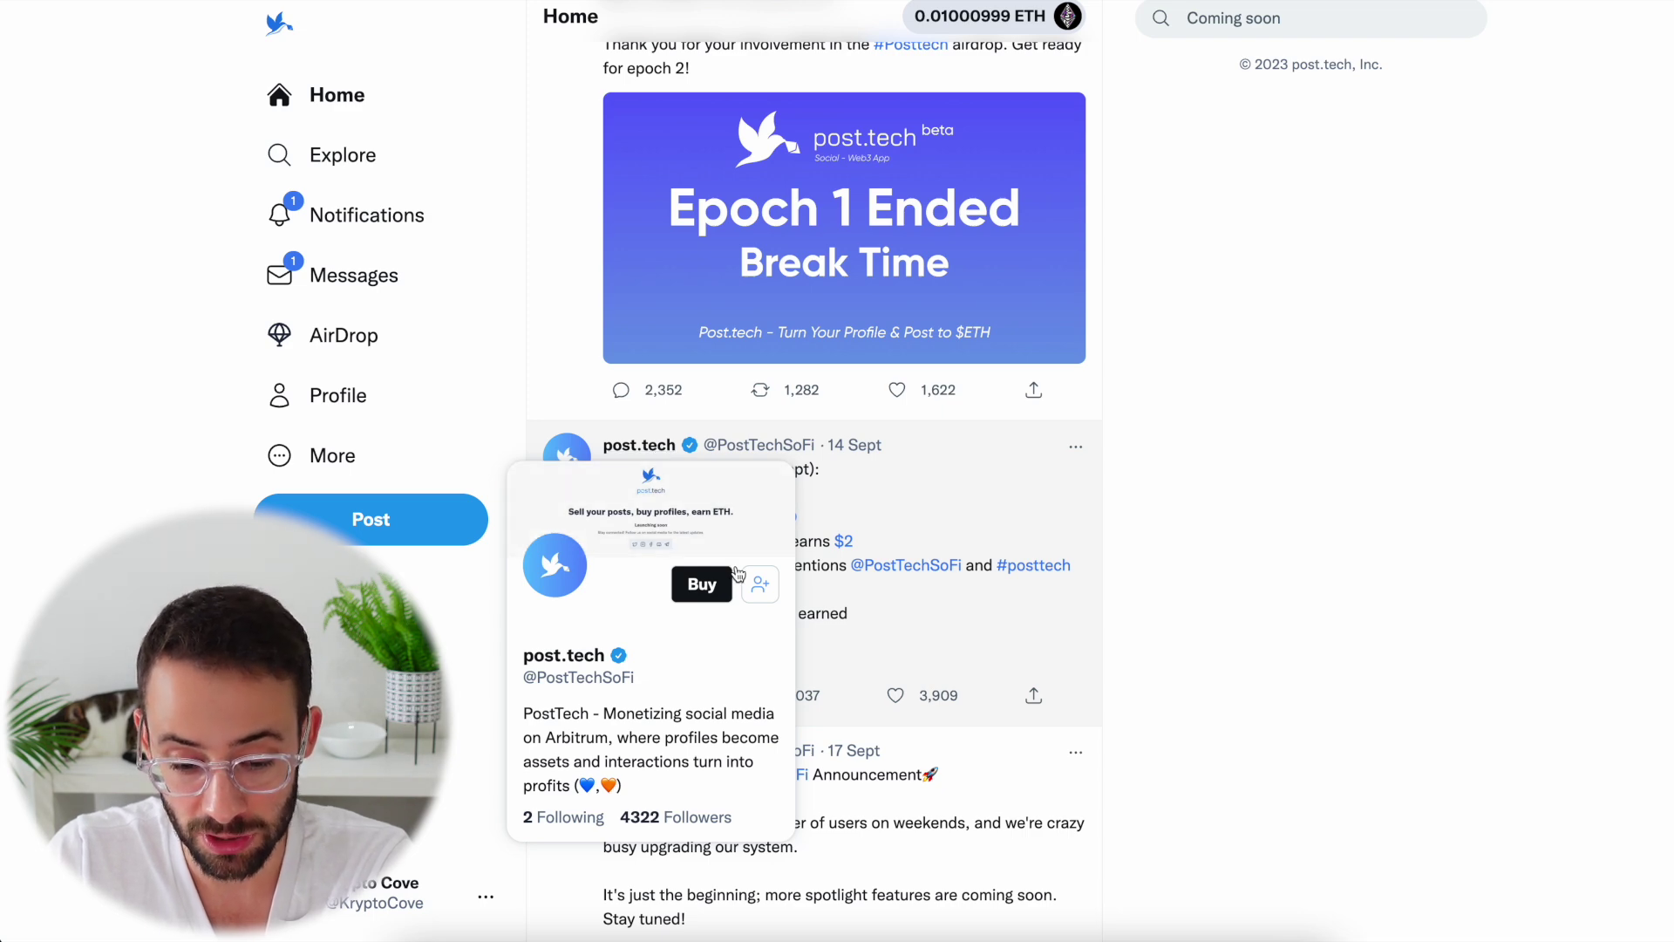
click(761, 585)
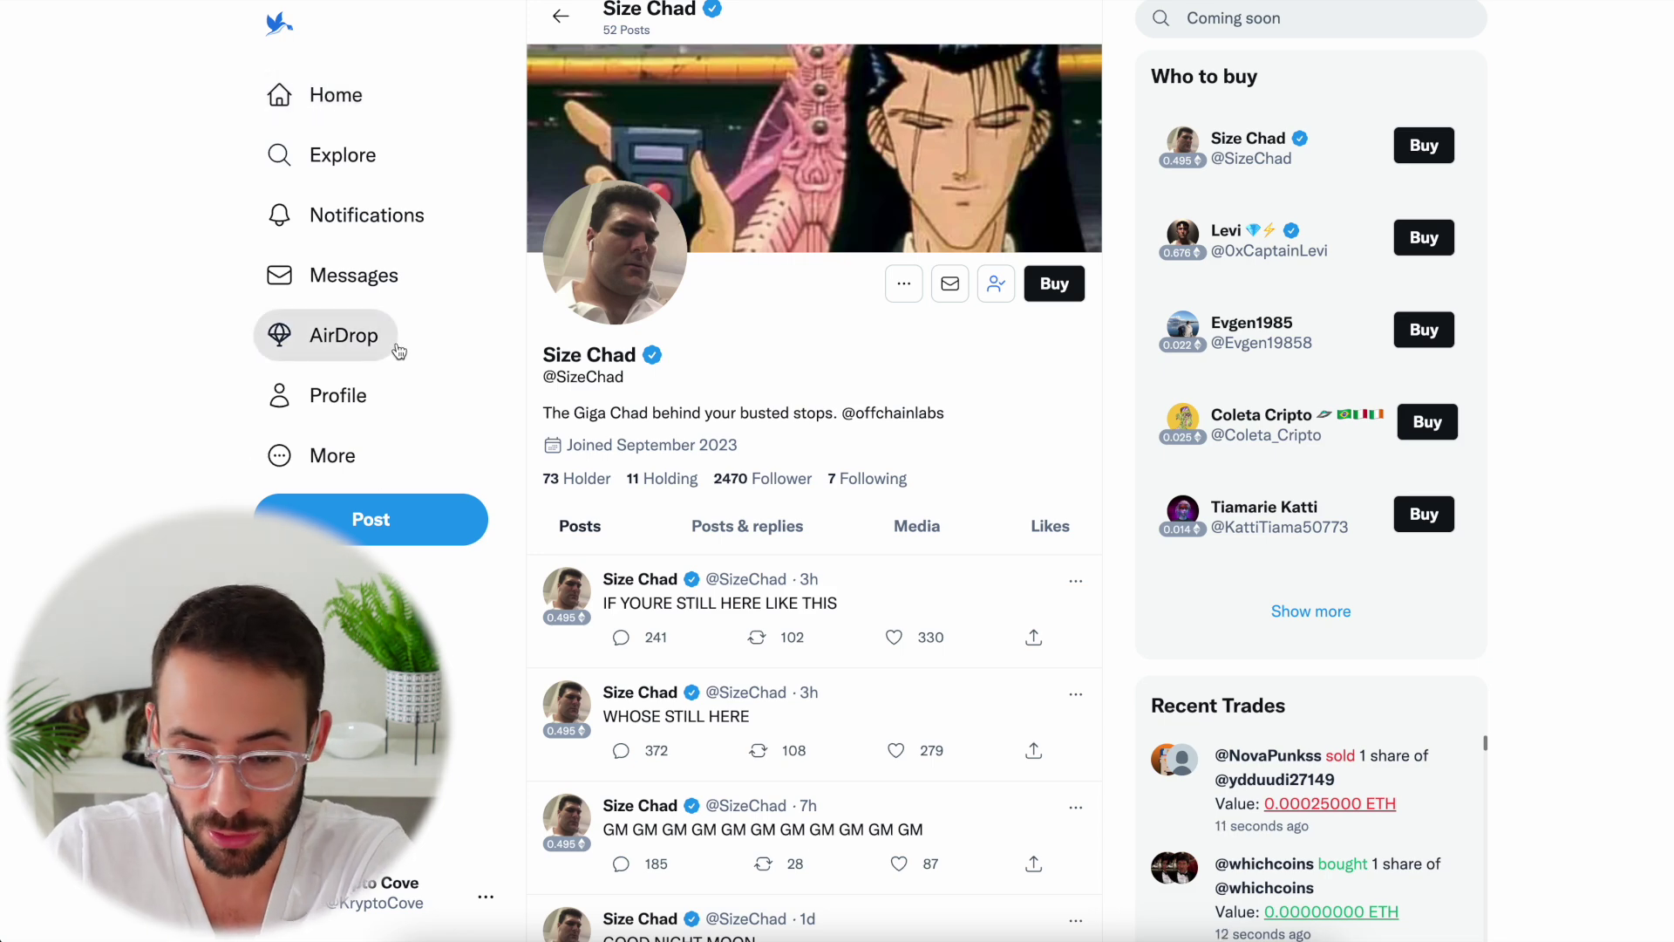
Step: Open Size Chad's Buy page and review its benefits, 0.49506250 ETH buy and 0.48400000 ETH sell prices
click(1055, 286)
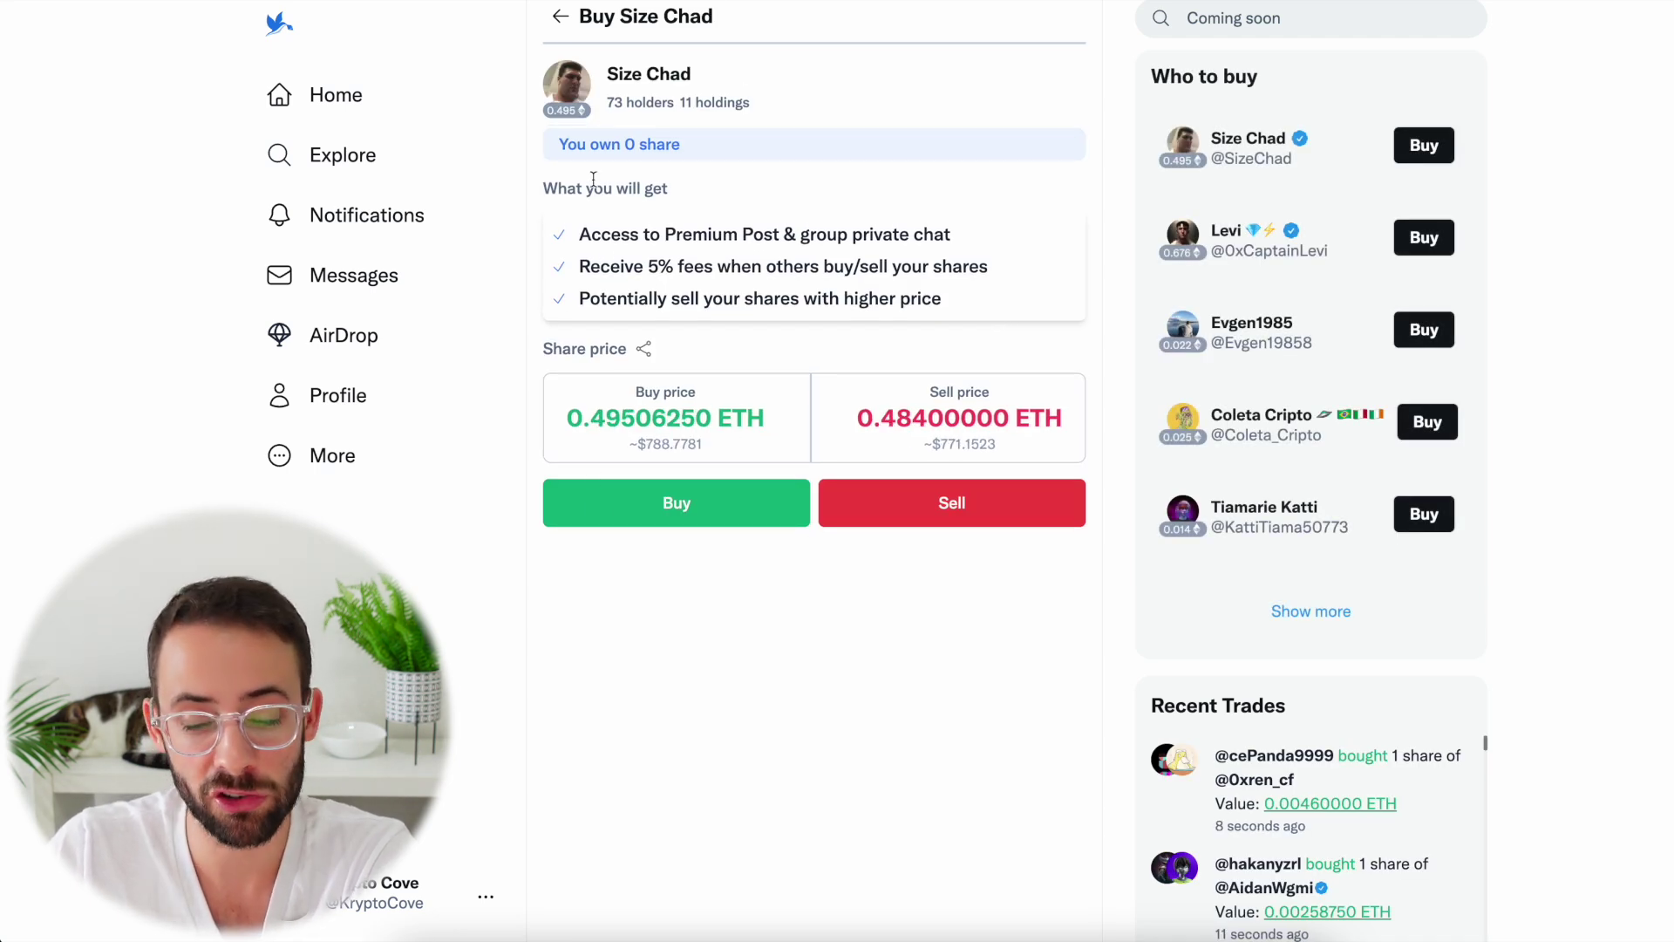
mouse_move(594, 234)
mouse_down()
mouse_move(965, 232)
mouse_move(568, 238)
mouse_up()
click(654, 259)
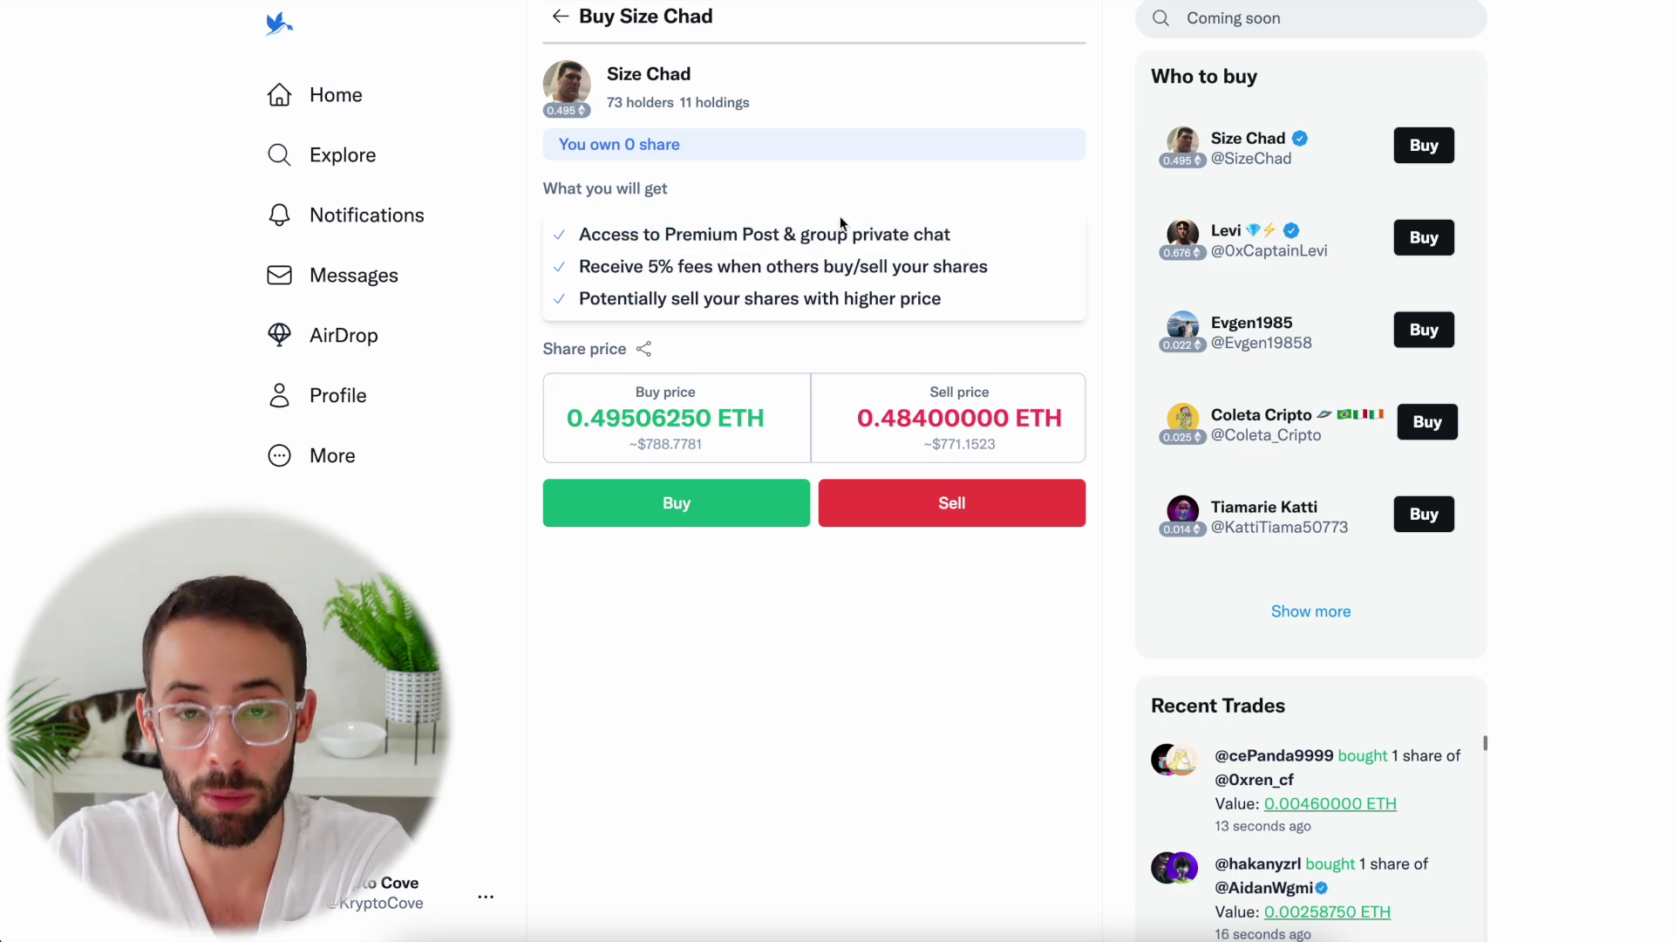
drag(603, 262, 991, 274)
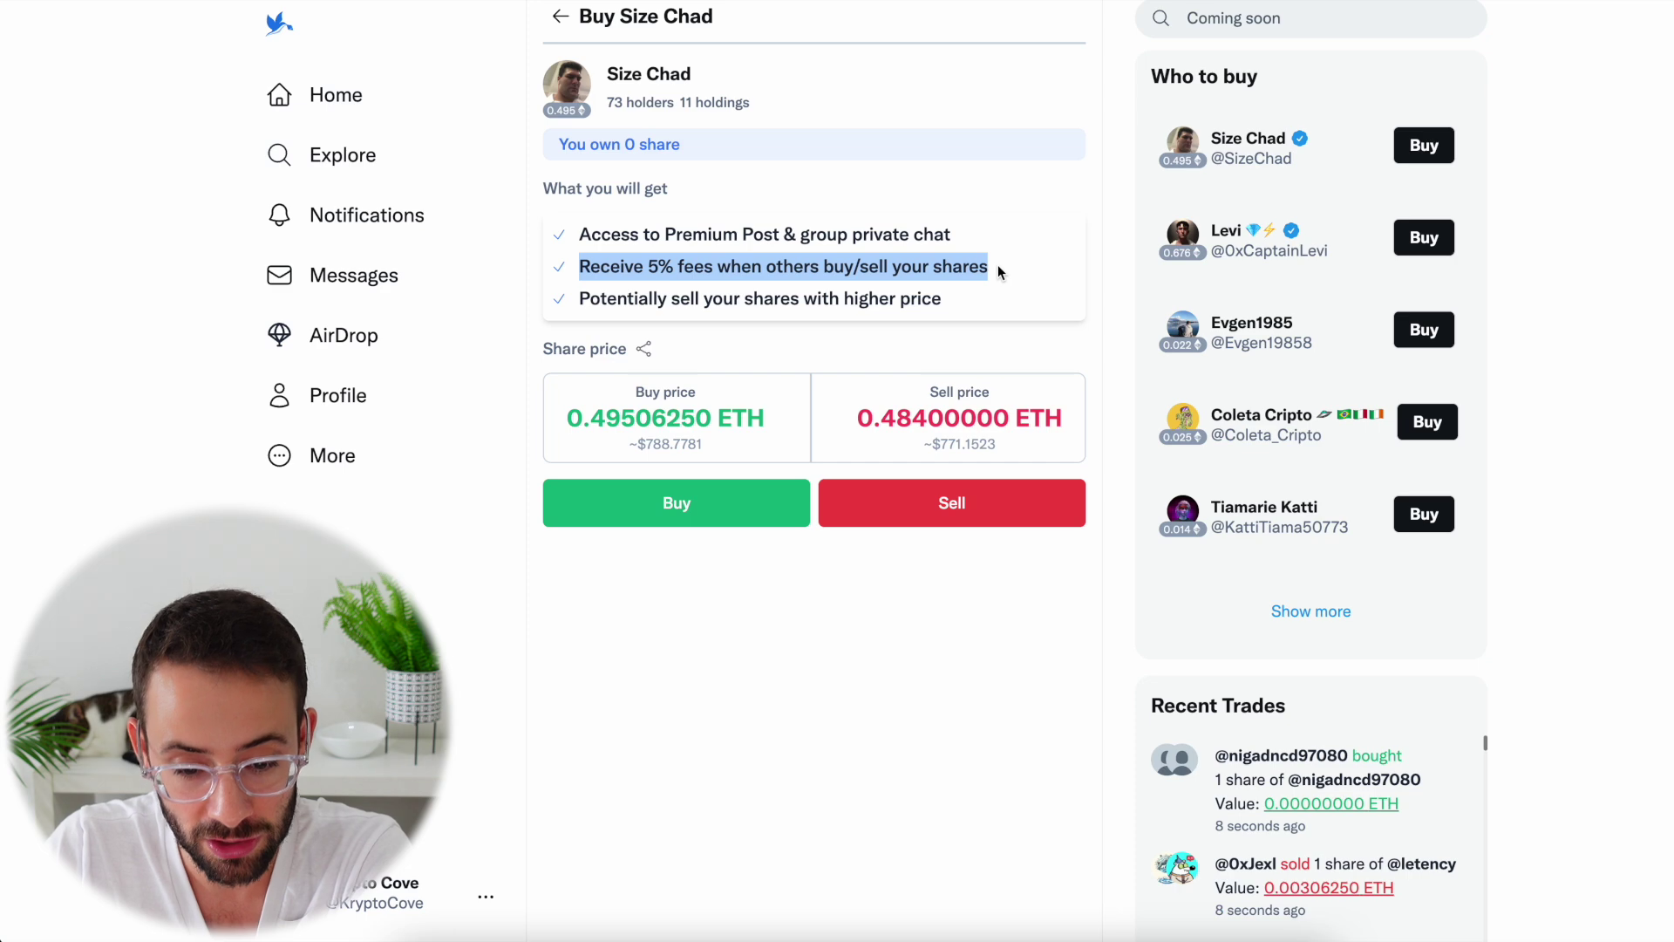
drag(975, 299, 574, 300)
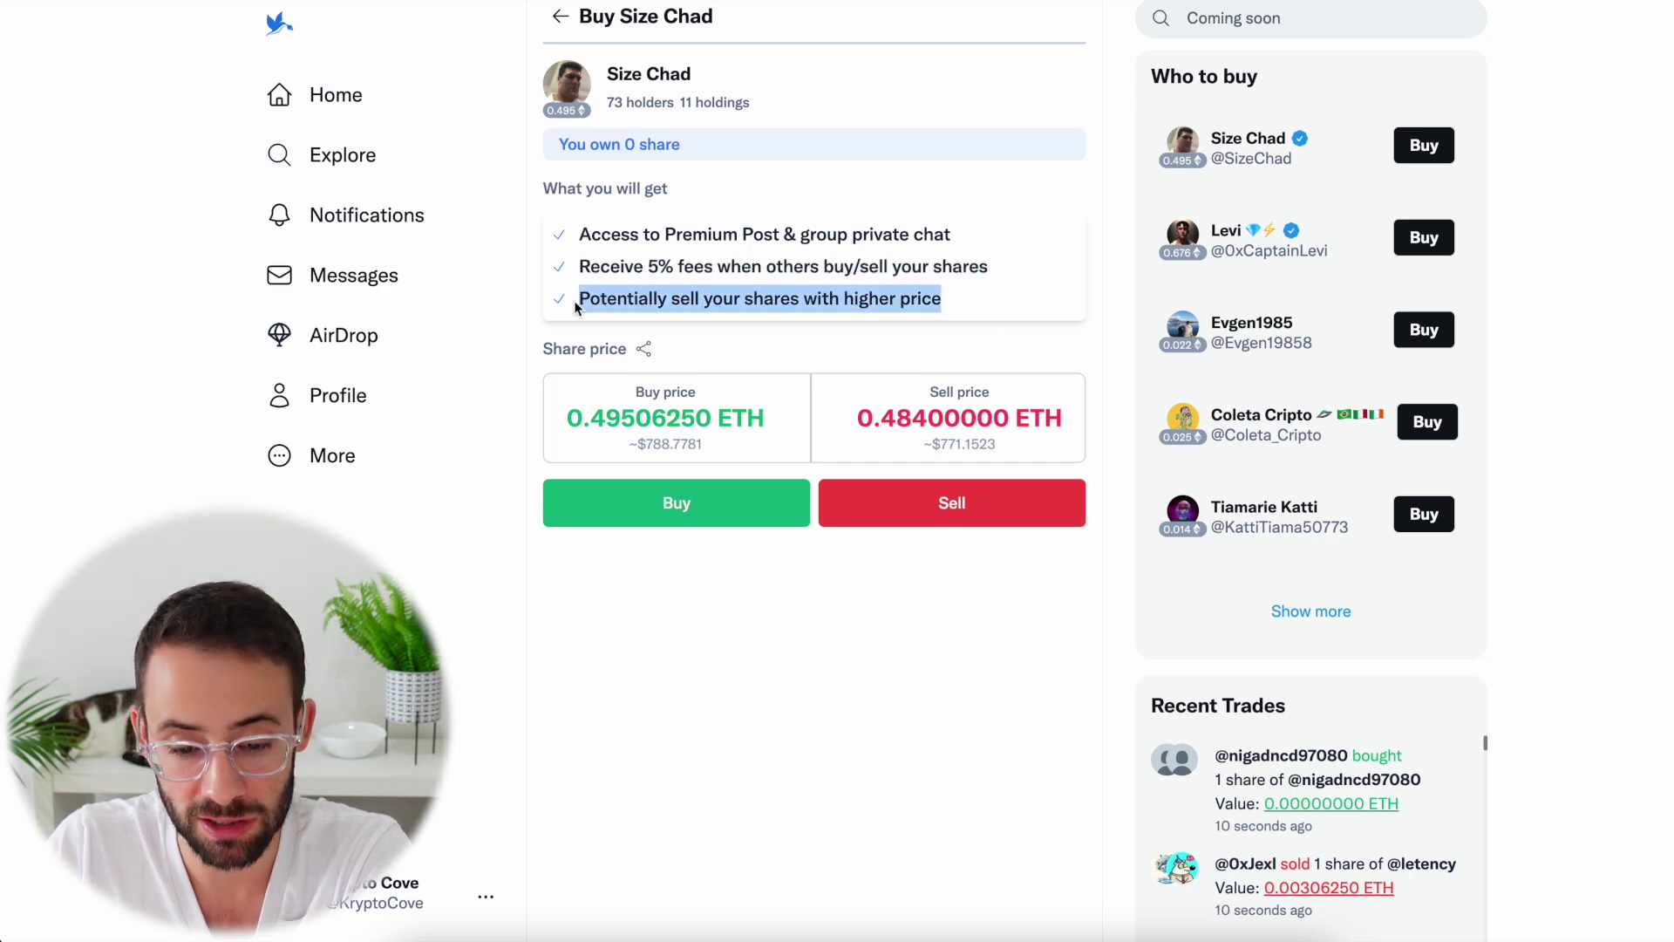
click(961, 335)
drag(949, 301, 562, 302)
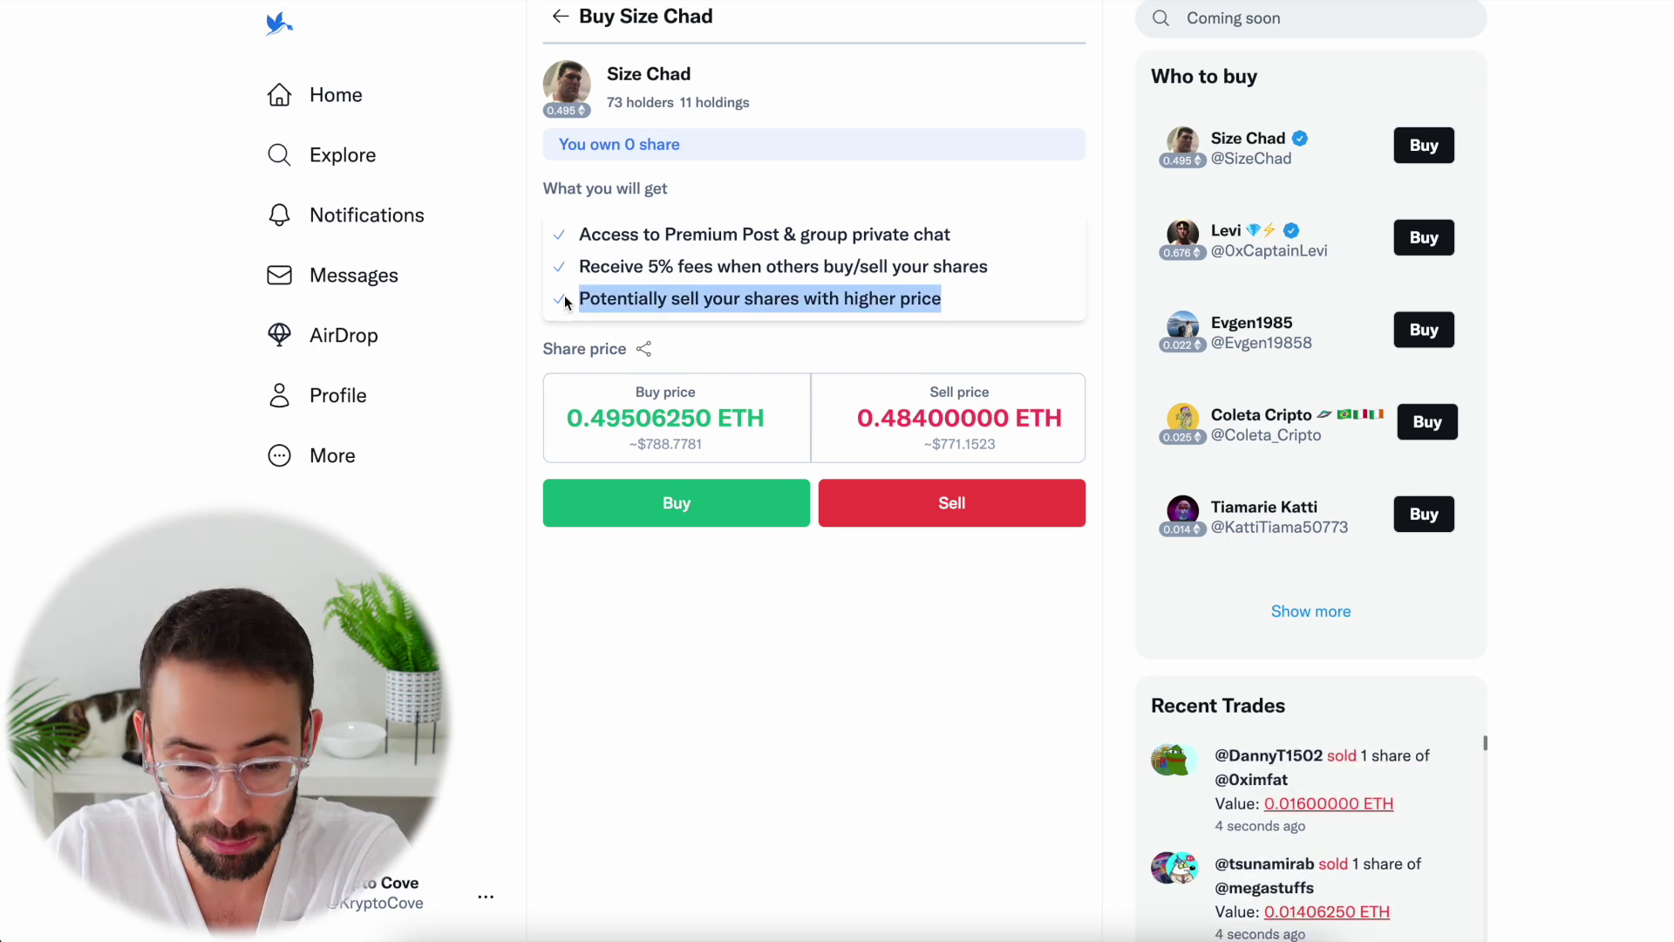
double_click(660, 144)
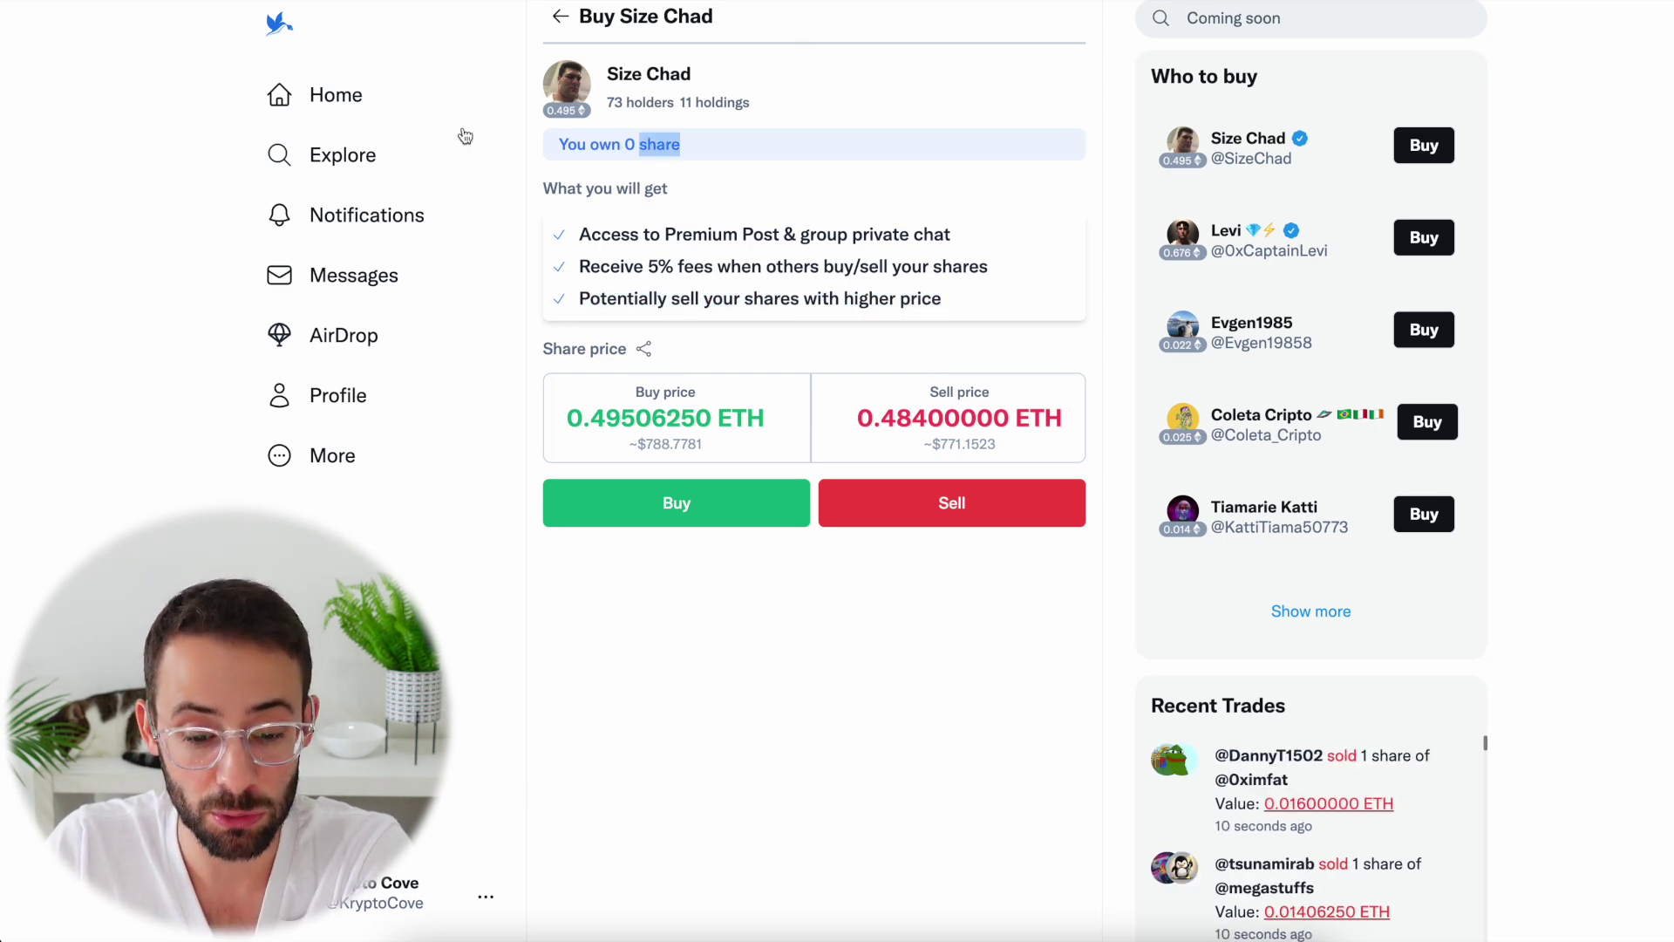
click(735, 154)
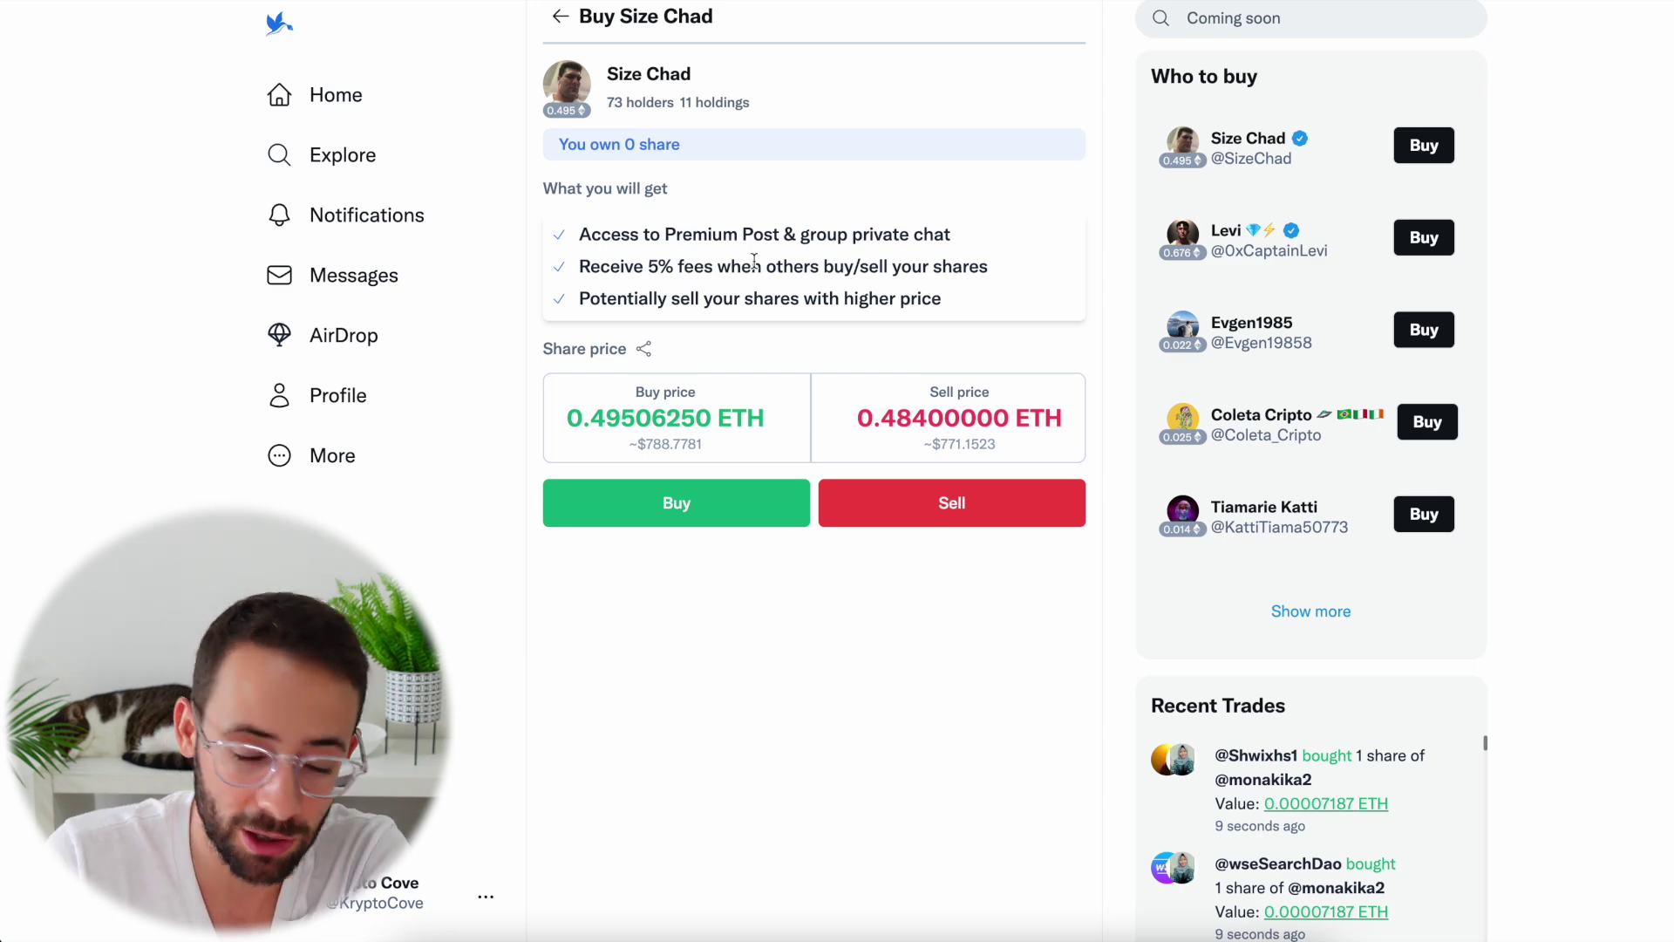
Step: Browse the Explore account list, then go to the Airdrop page showing 0 points
click(317, 91)
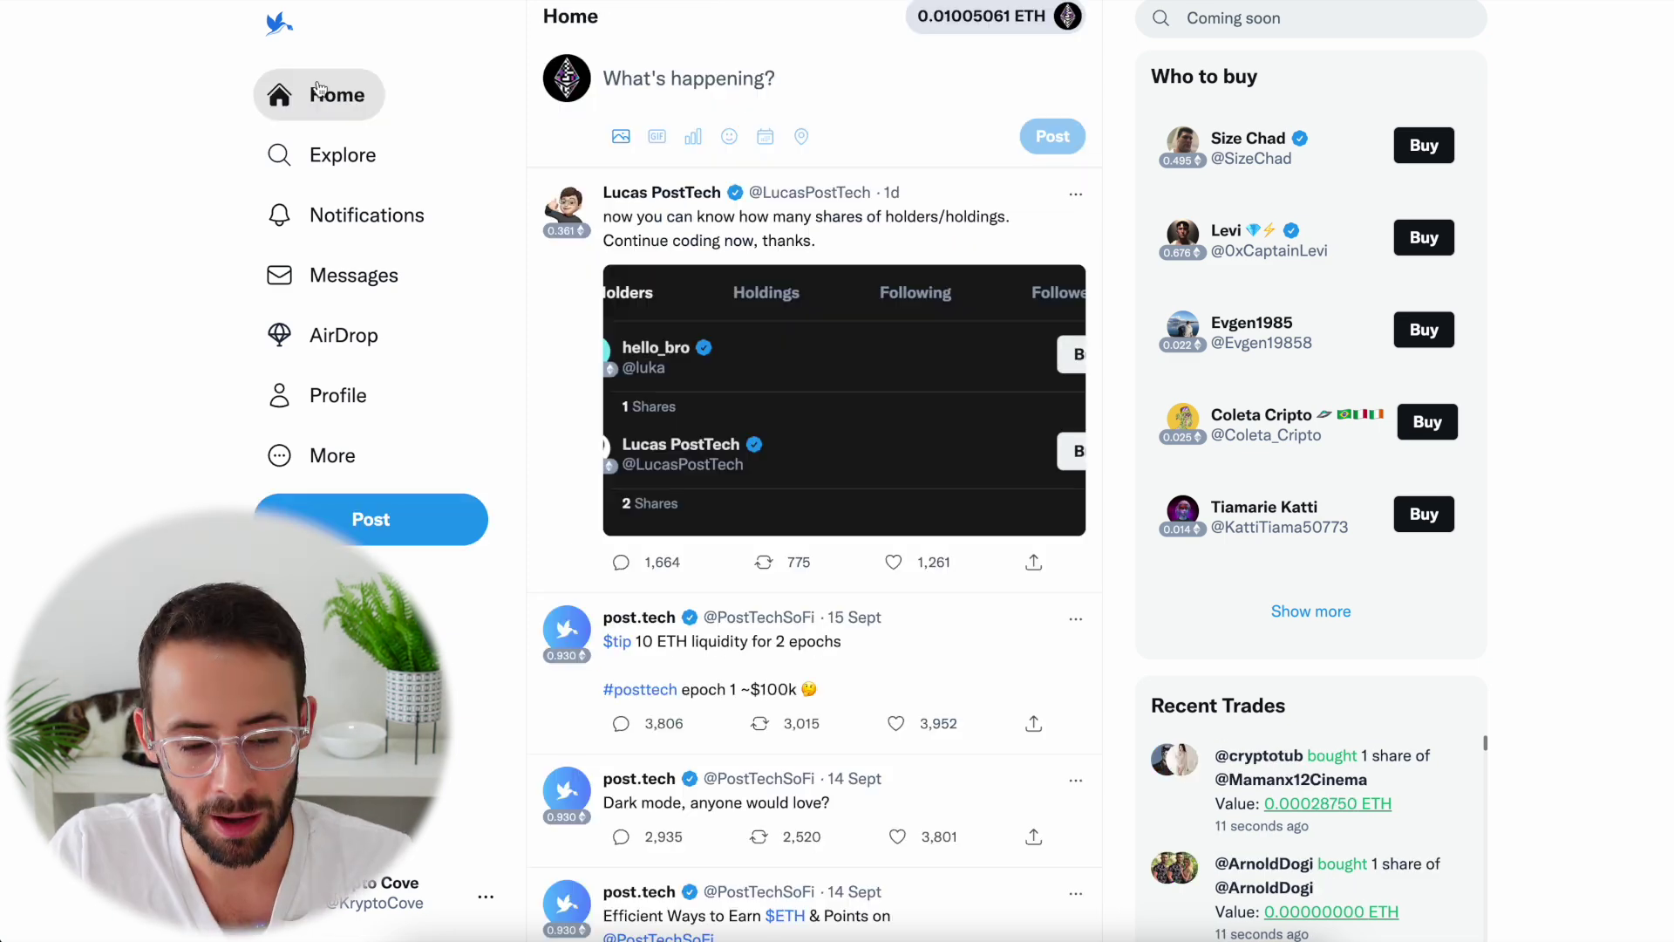
click(392, 162)
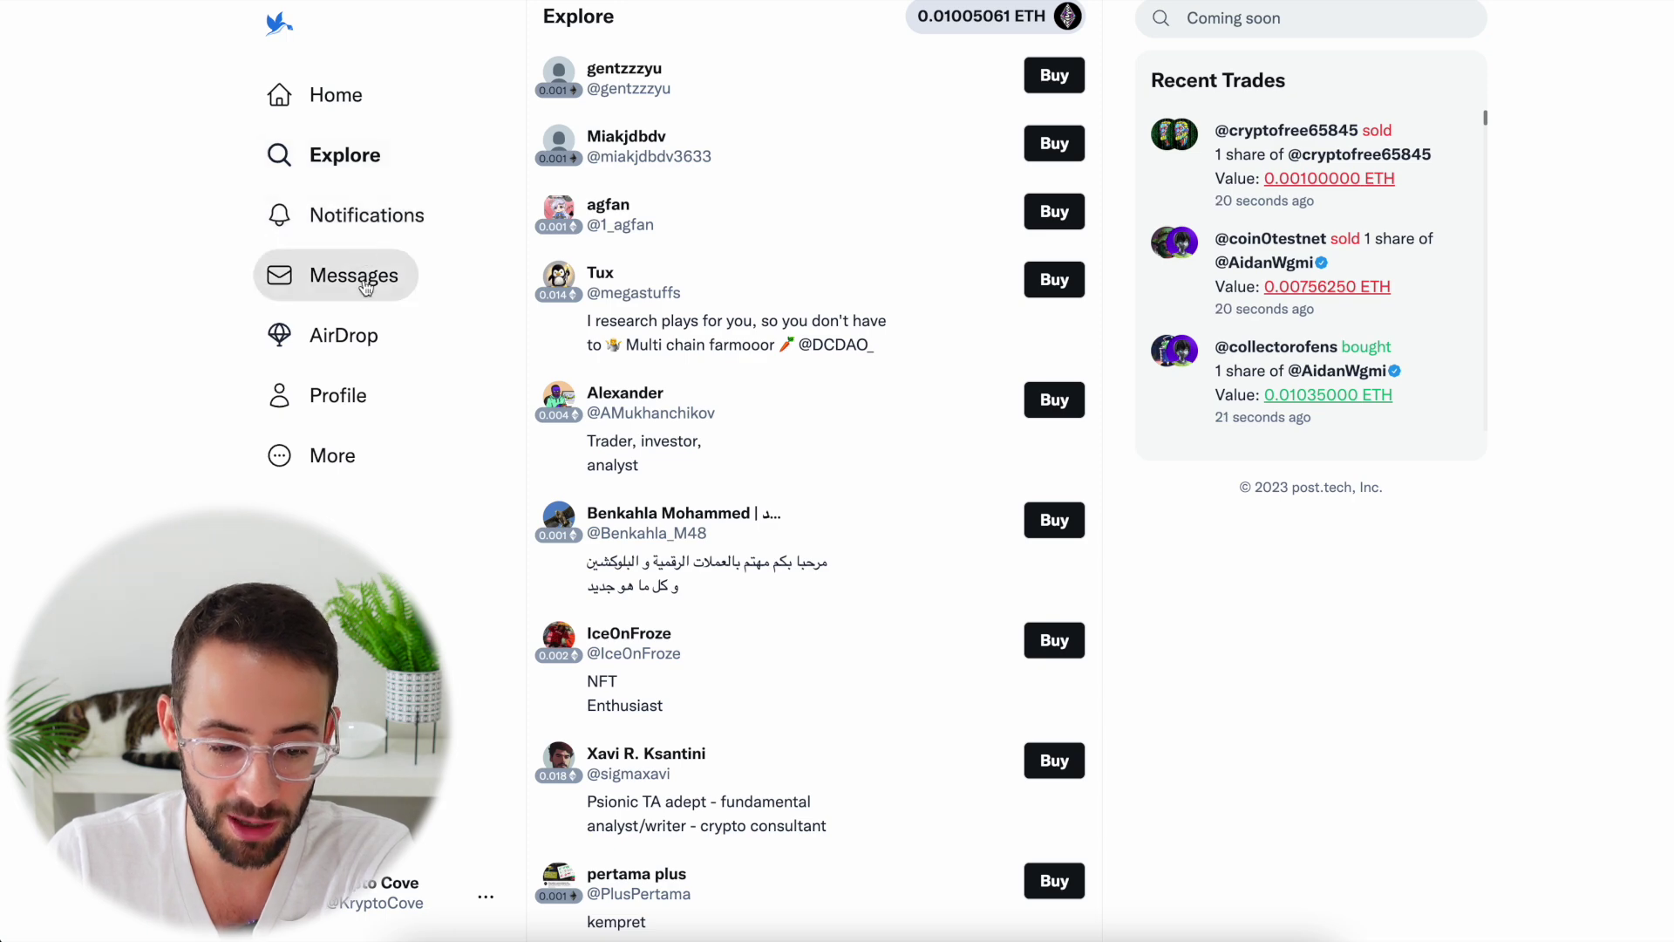
click(320, 340)
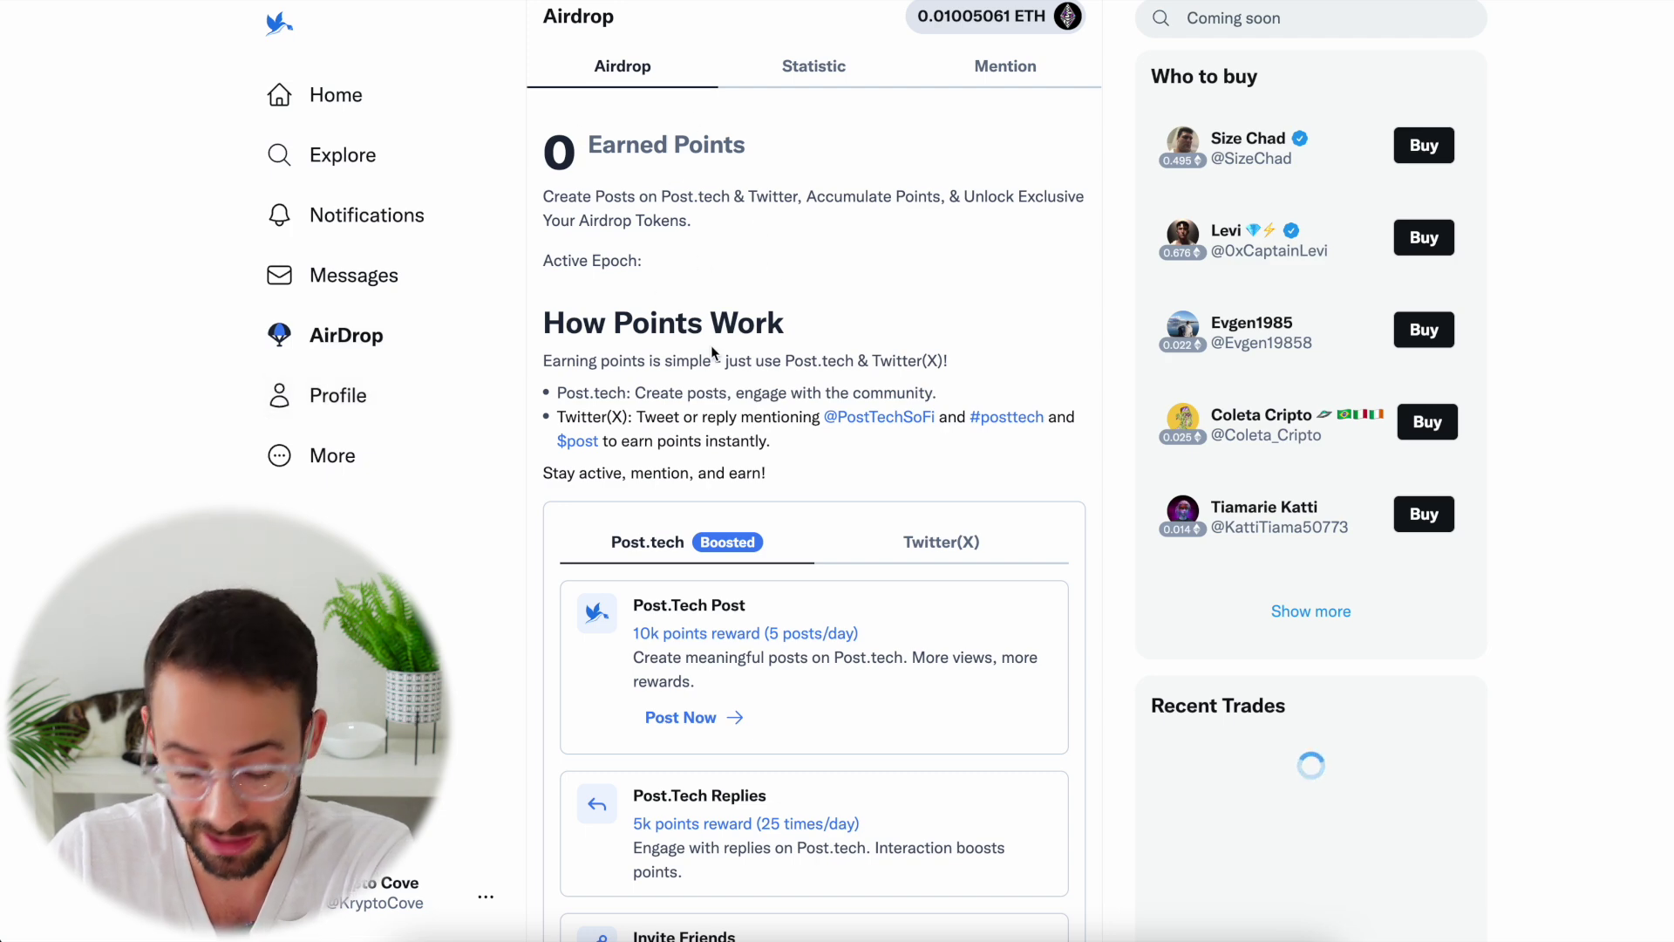
scroll(828, 412, down, 2)
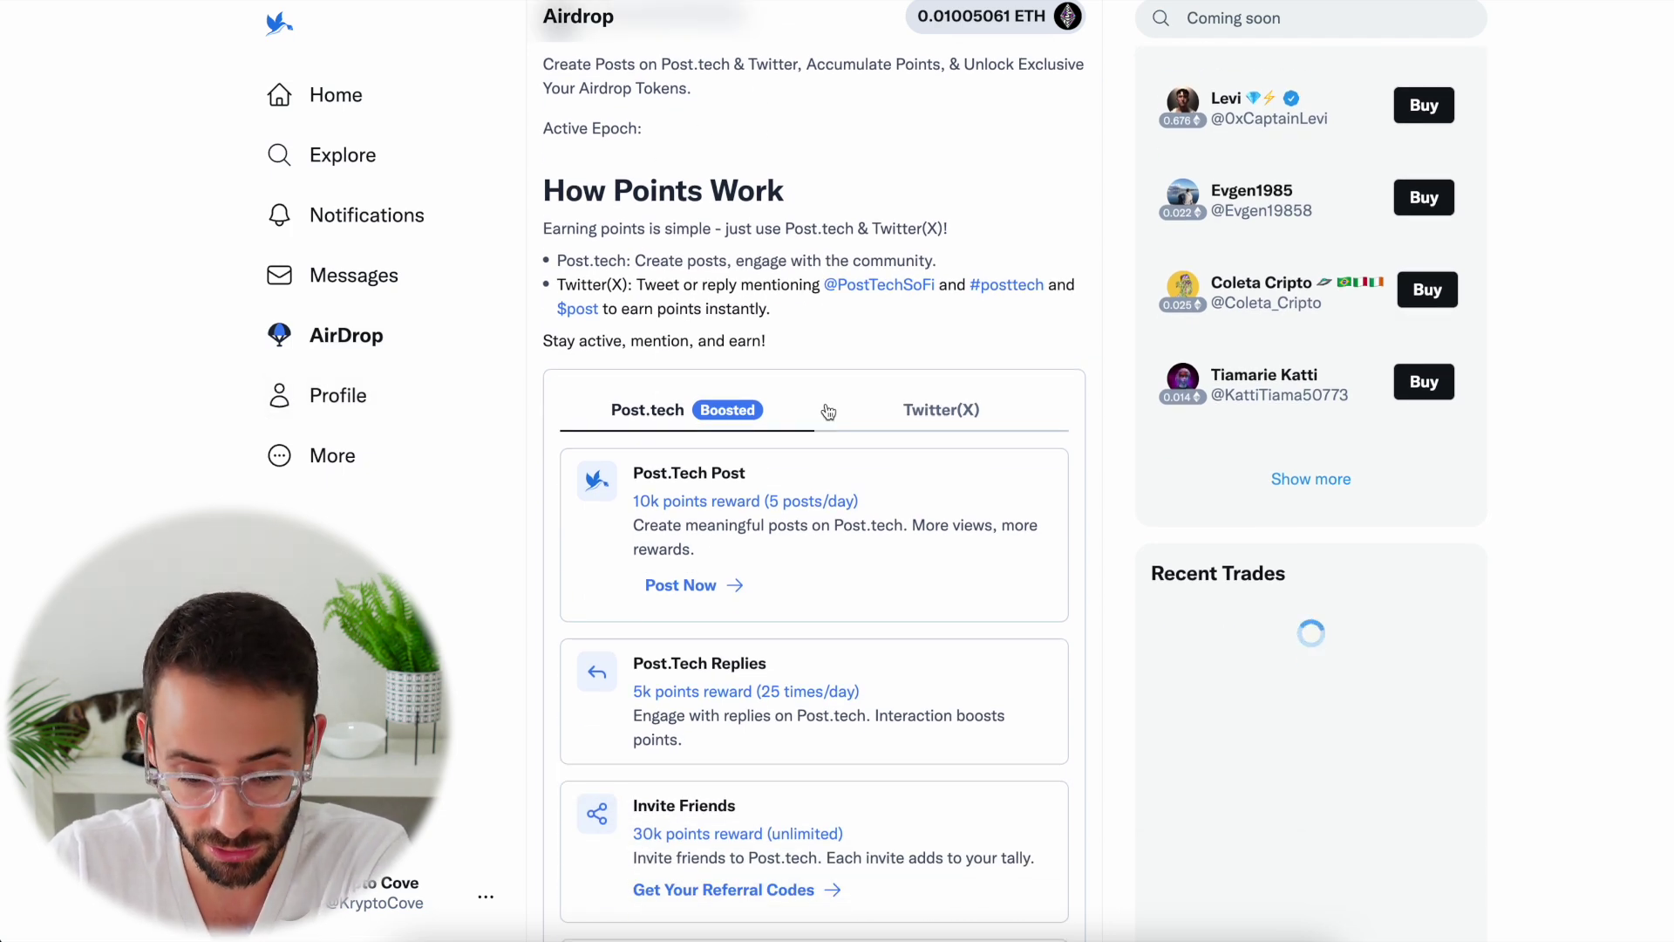
scroll(828, 412, down, 3)
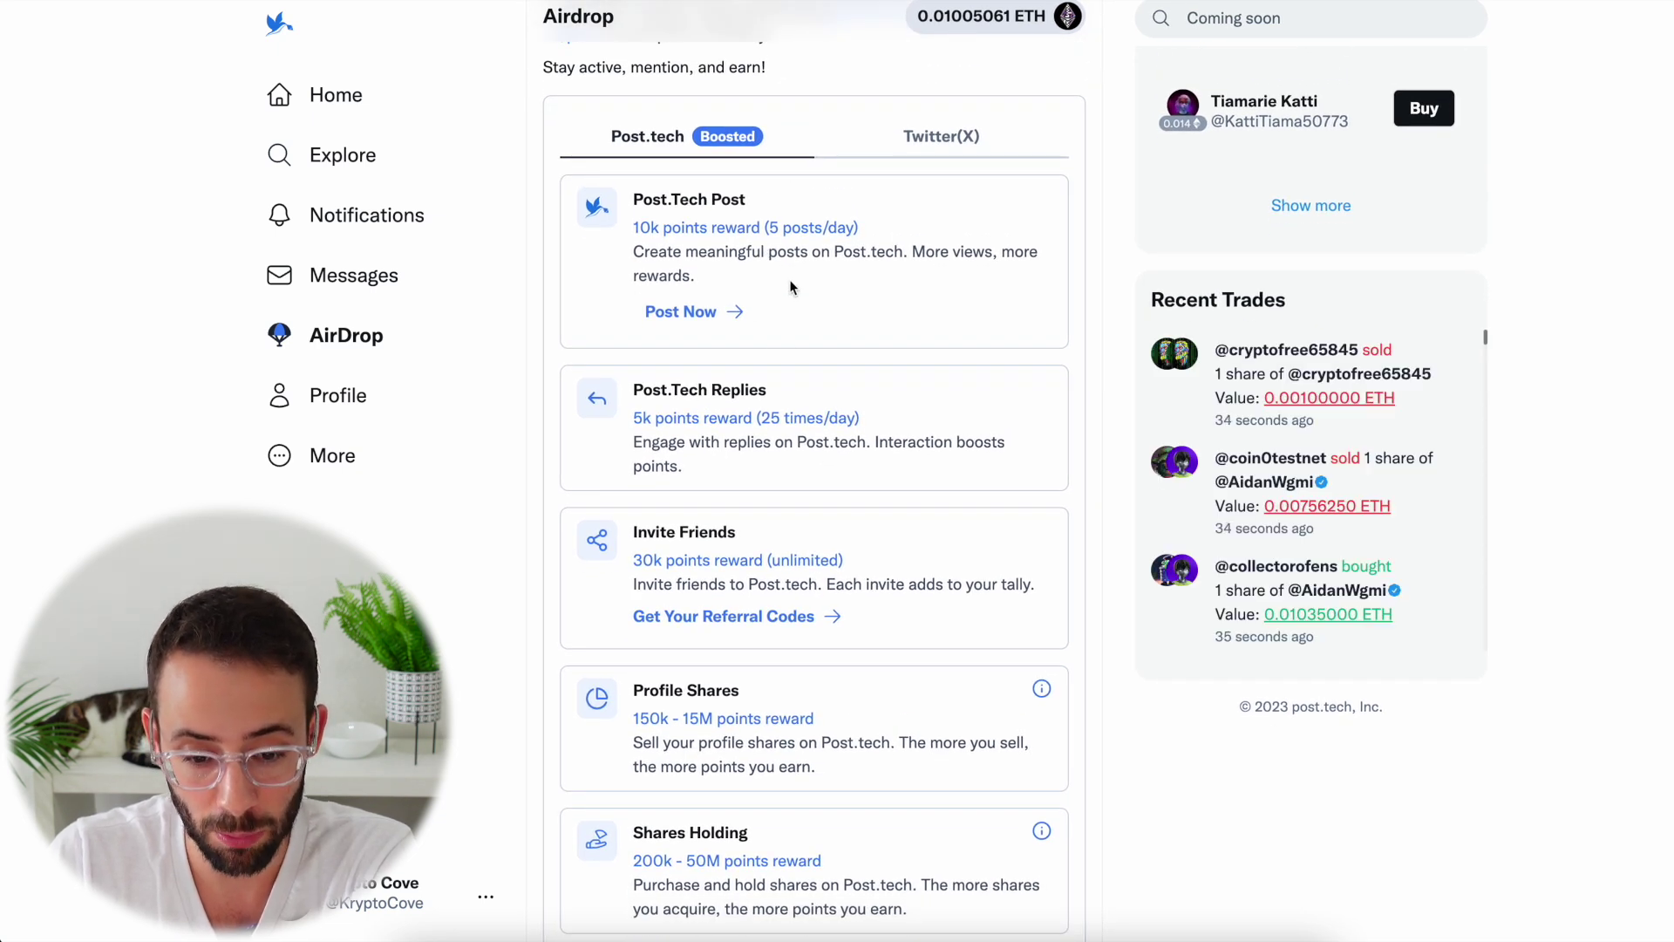
scroll(789, 335, down, 1)
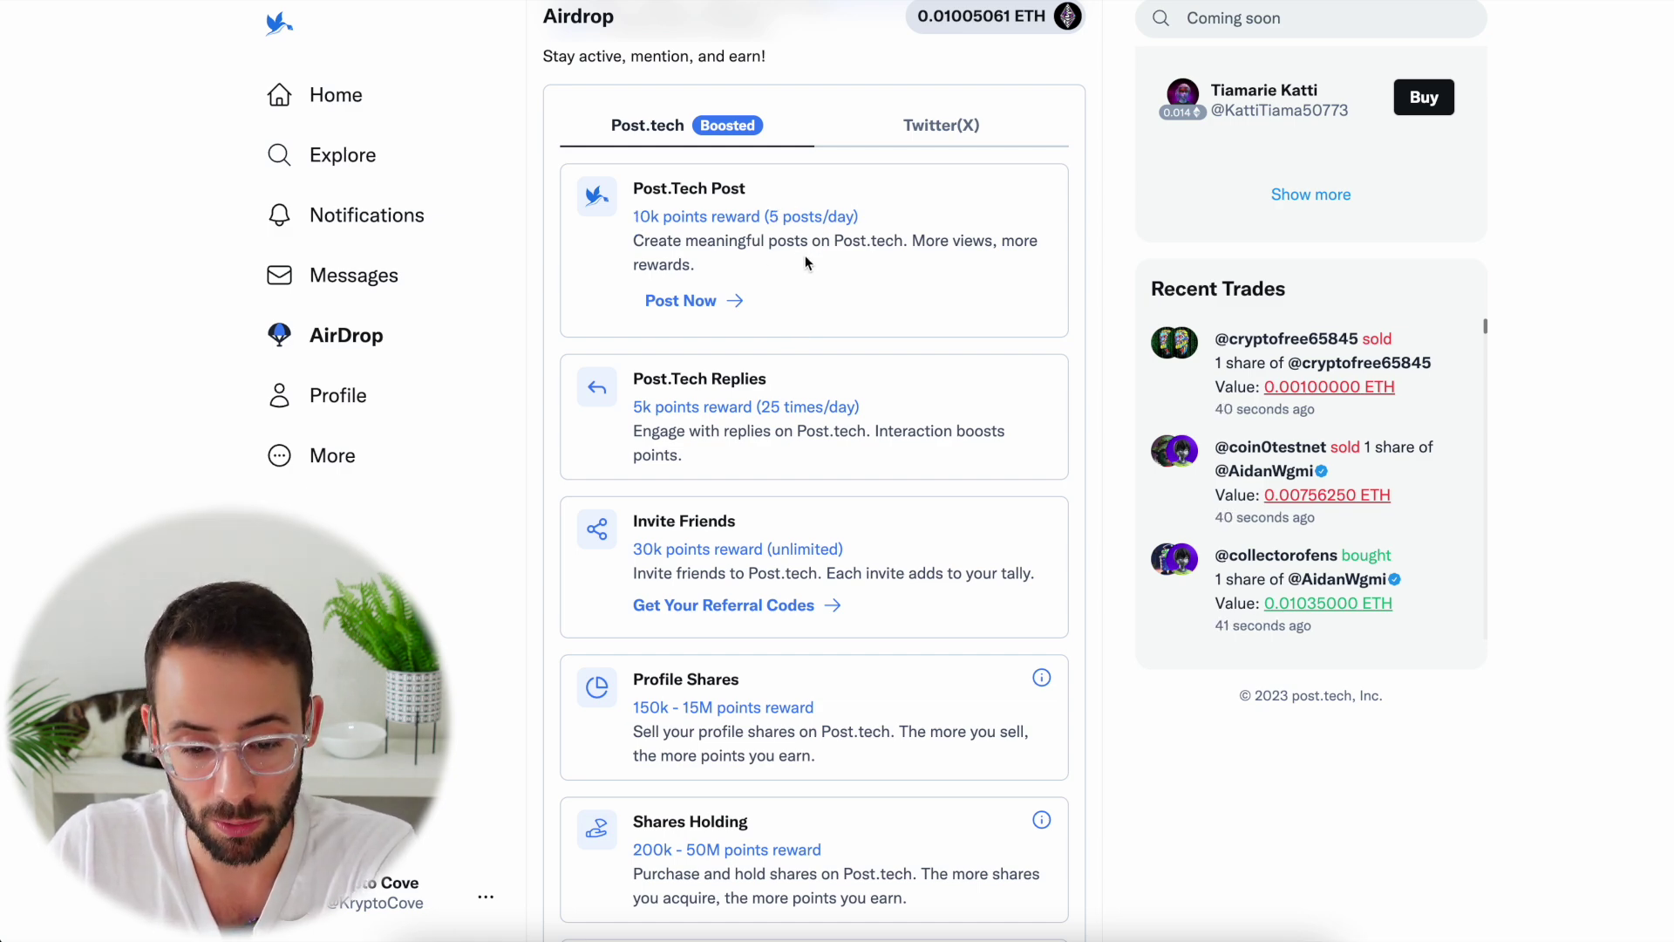
scroll(811, 322, down, 2)
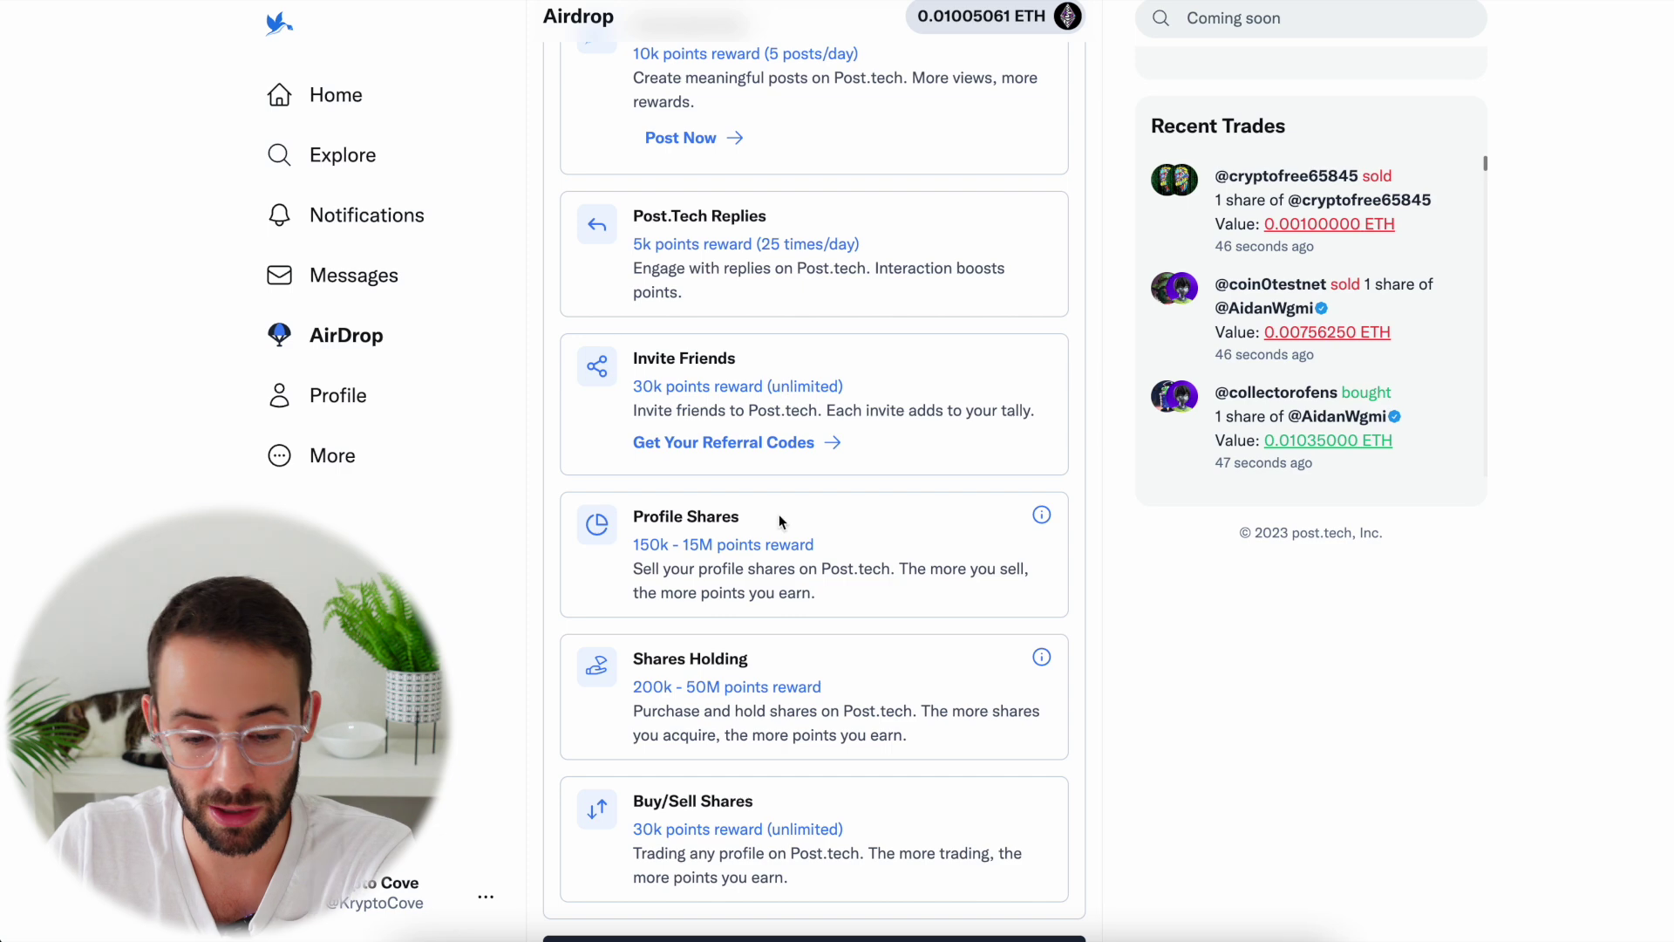
scroll(713, 470, down, 3)
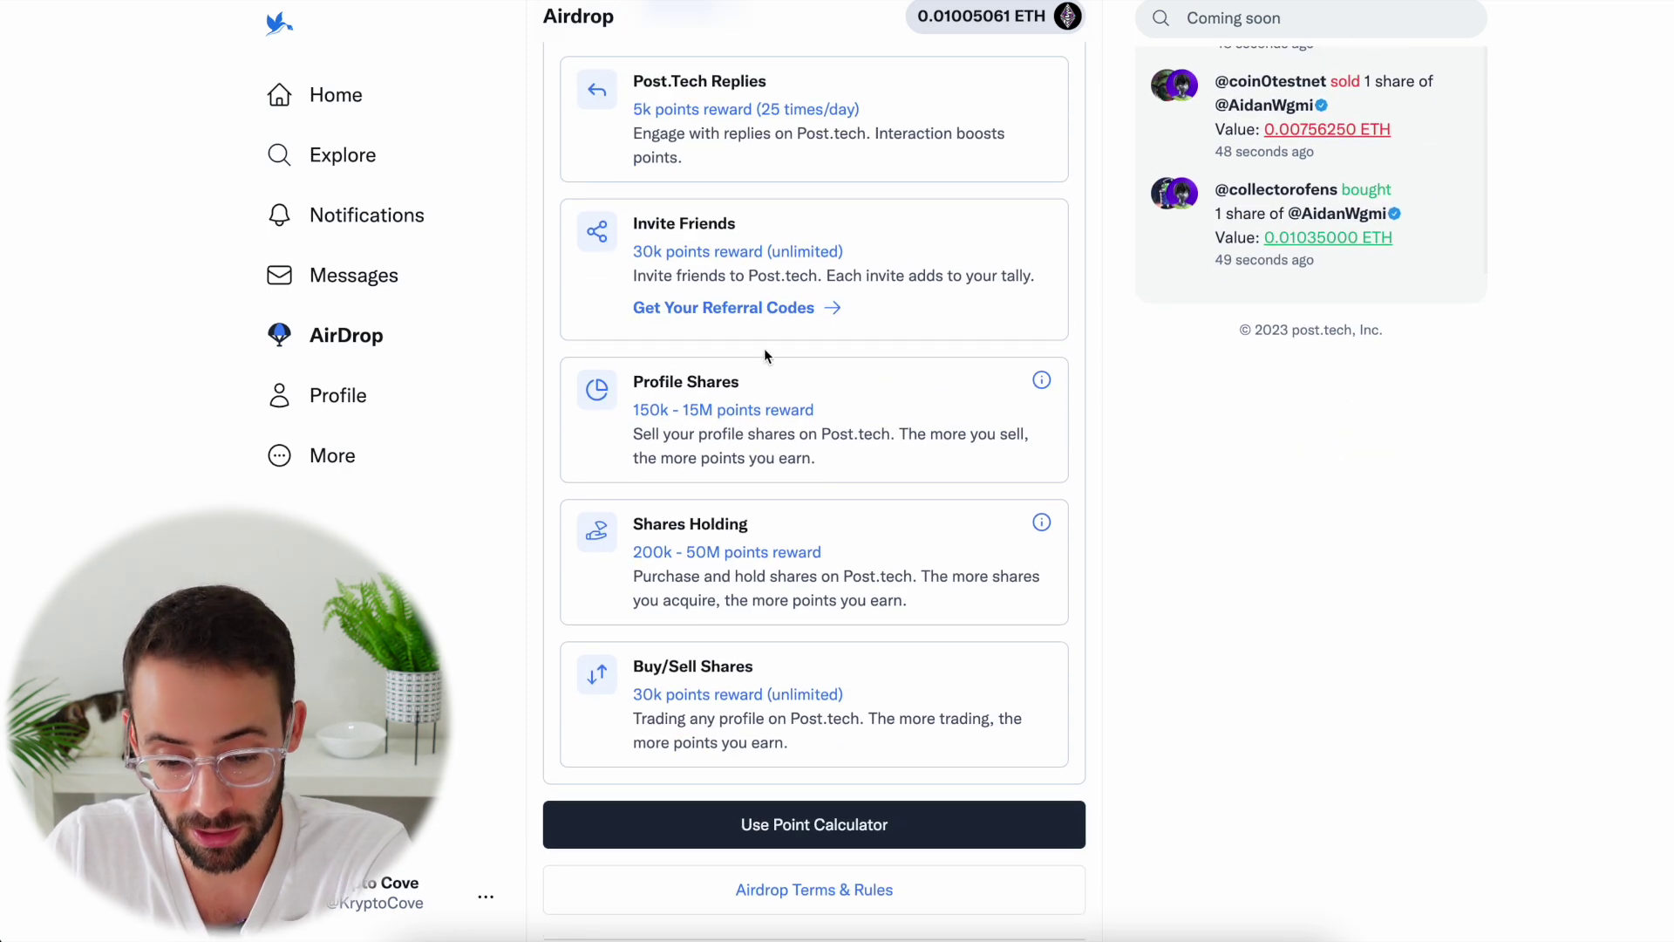
scroll(930, 480, down, 1)
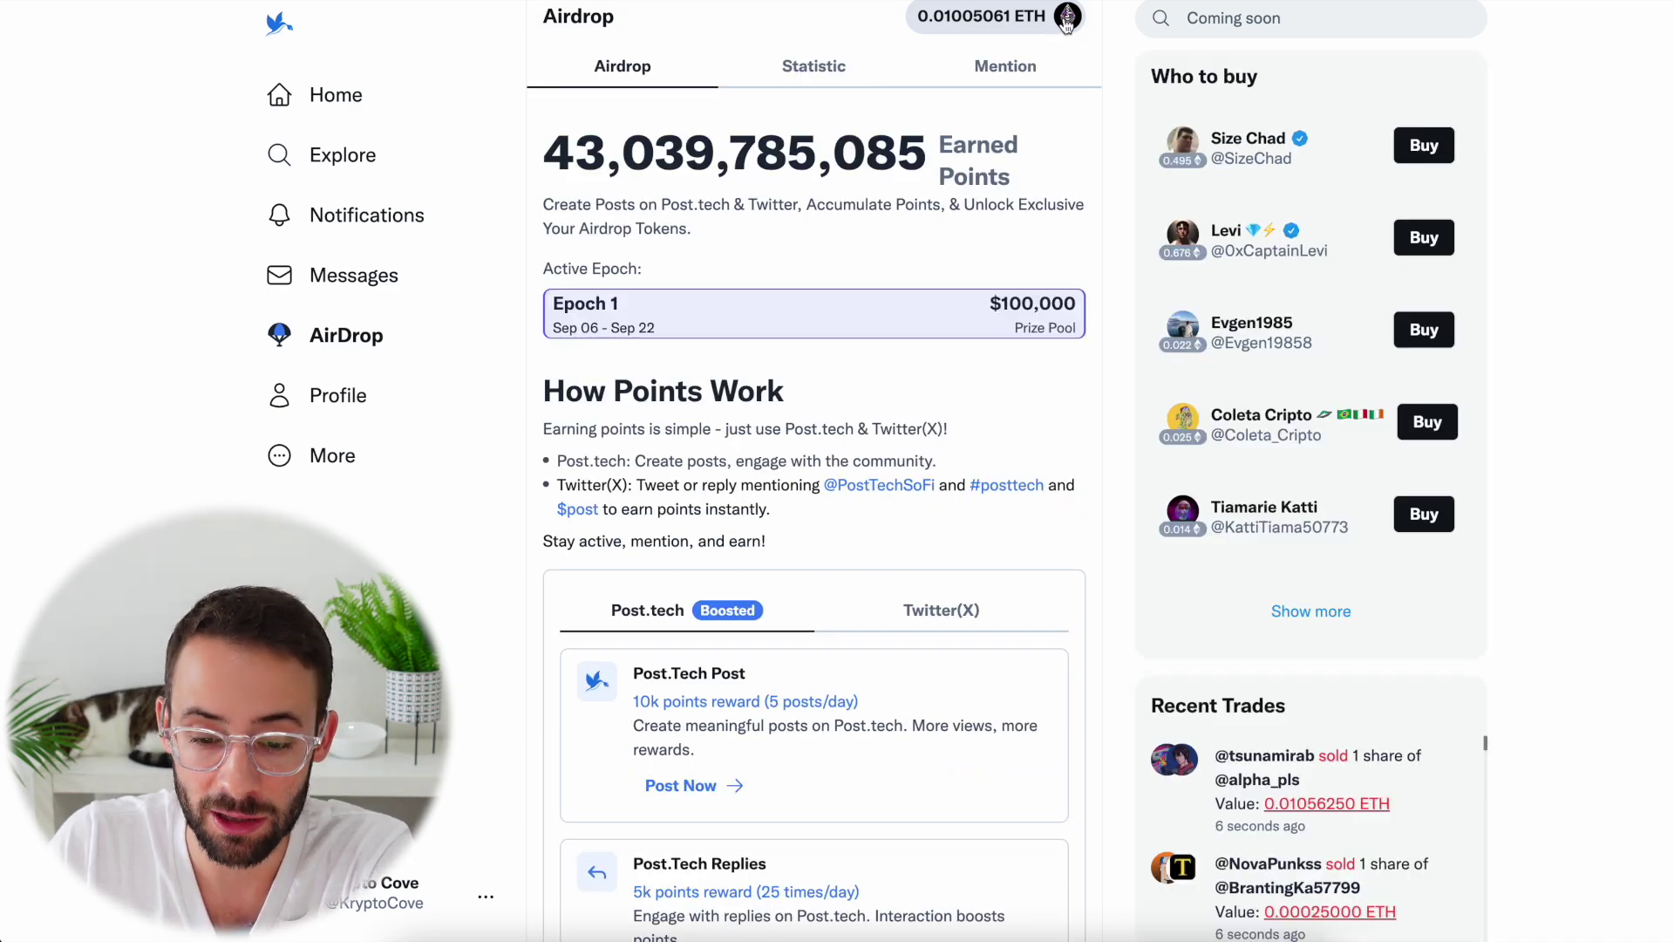
Step: Check My Account's 0.01005061 ETH balance, trading fees and referral reward, then return Home
click(1068, 23)
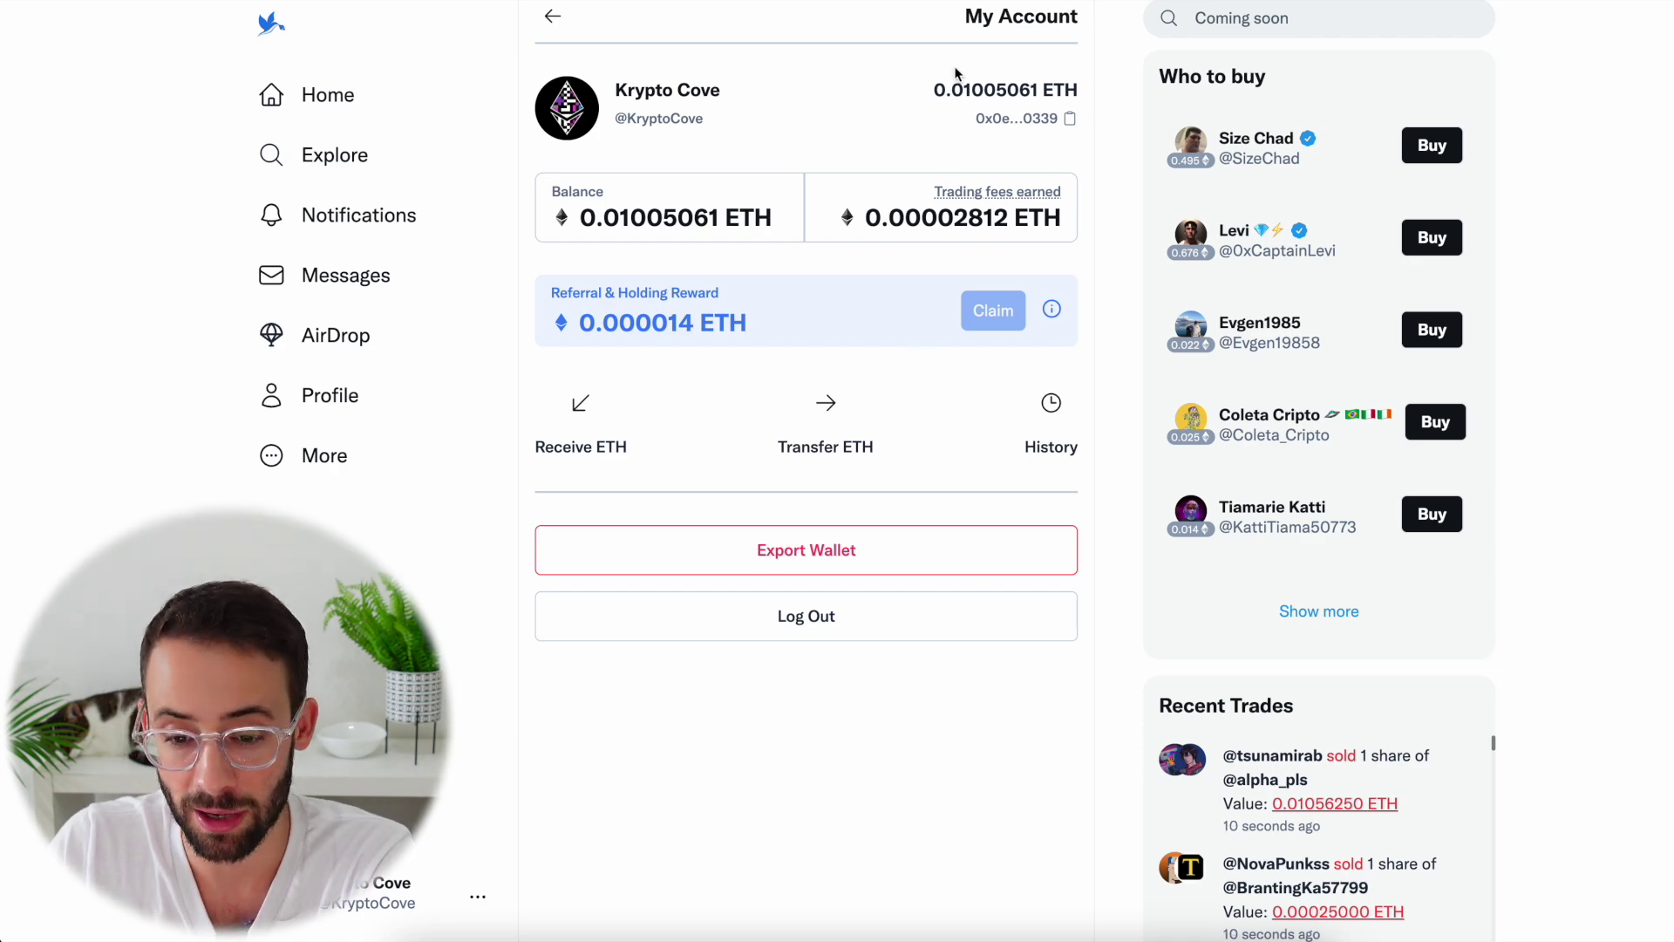
click(553, 16)
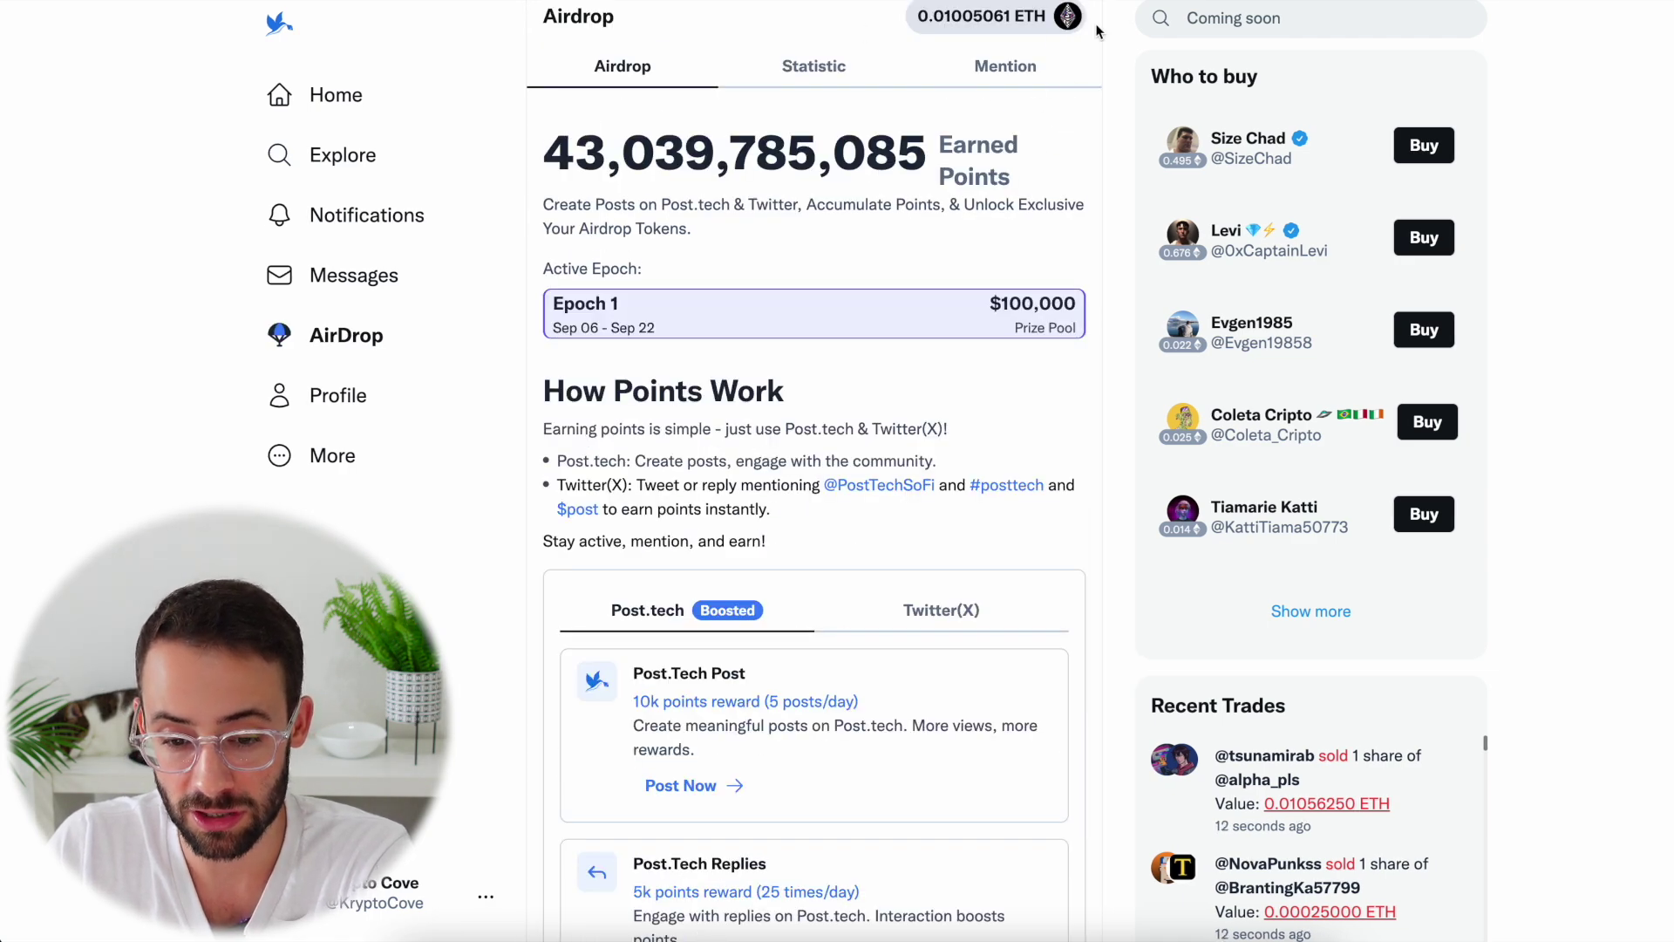
click(1038, 19)
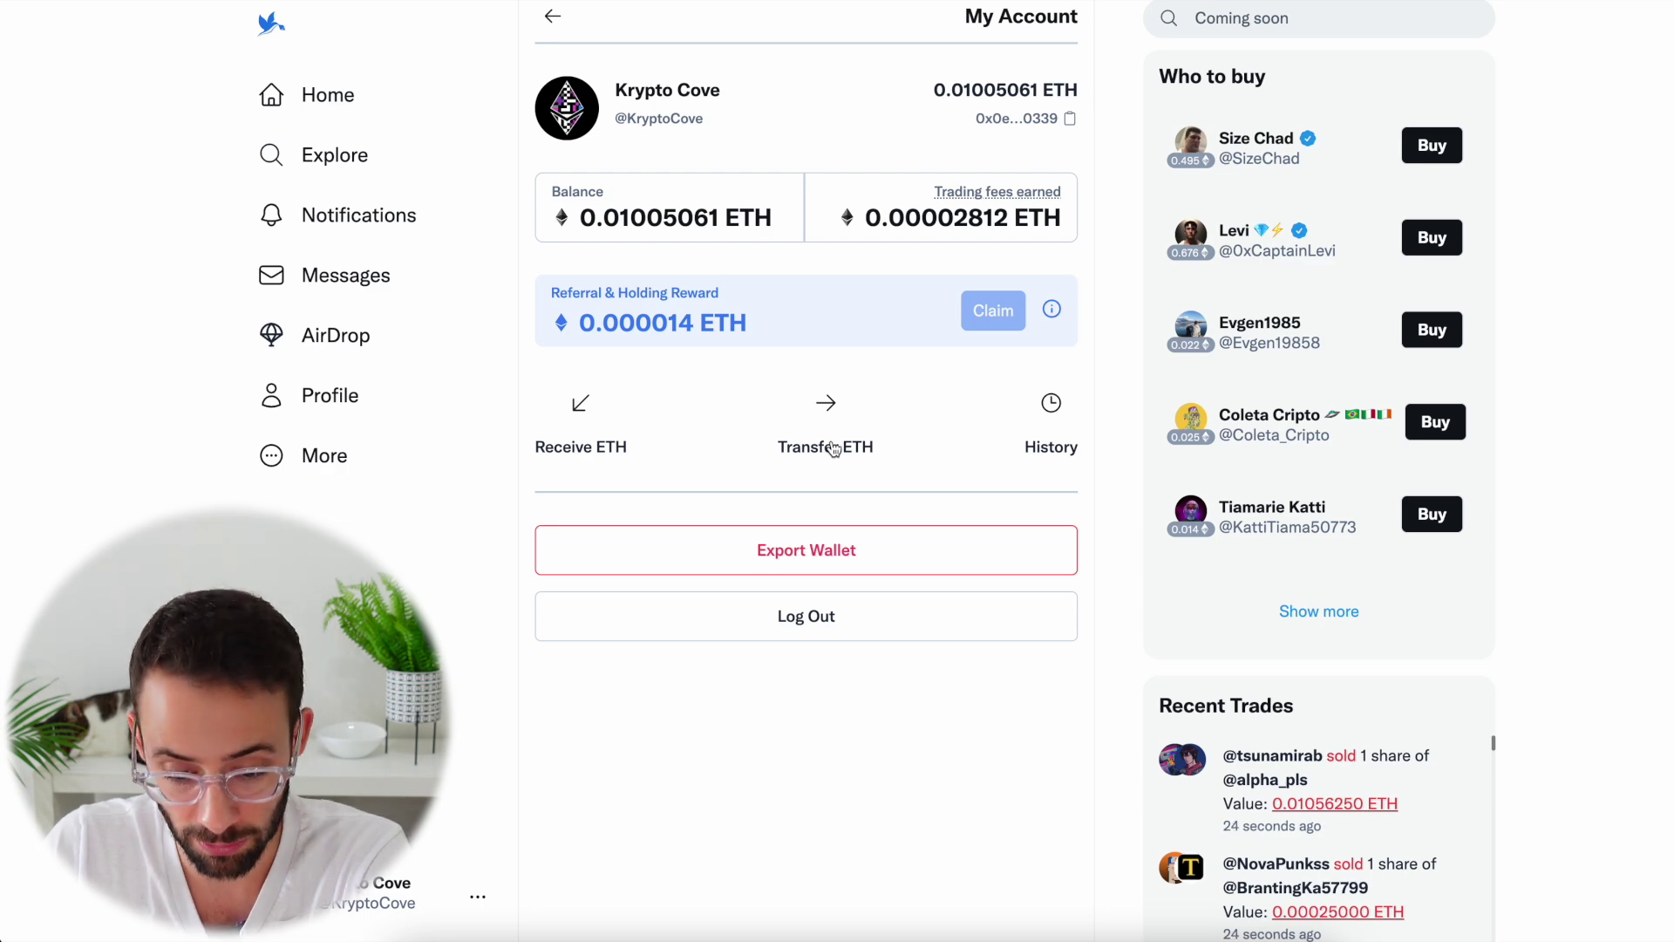
click(301, 100)
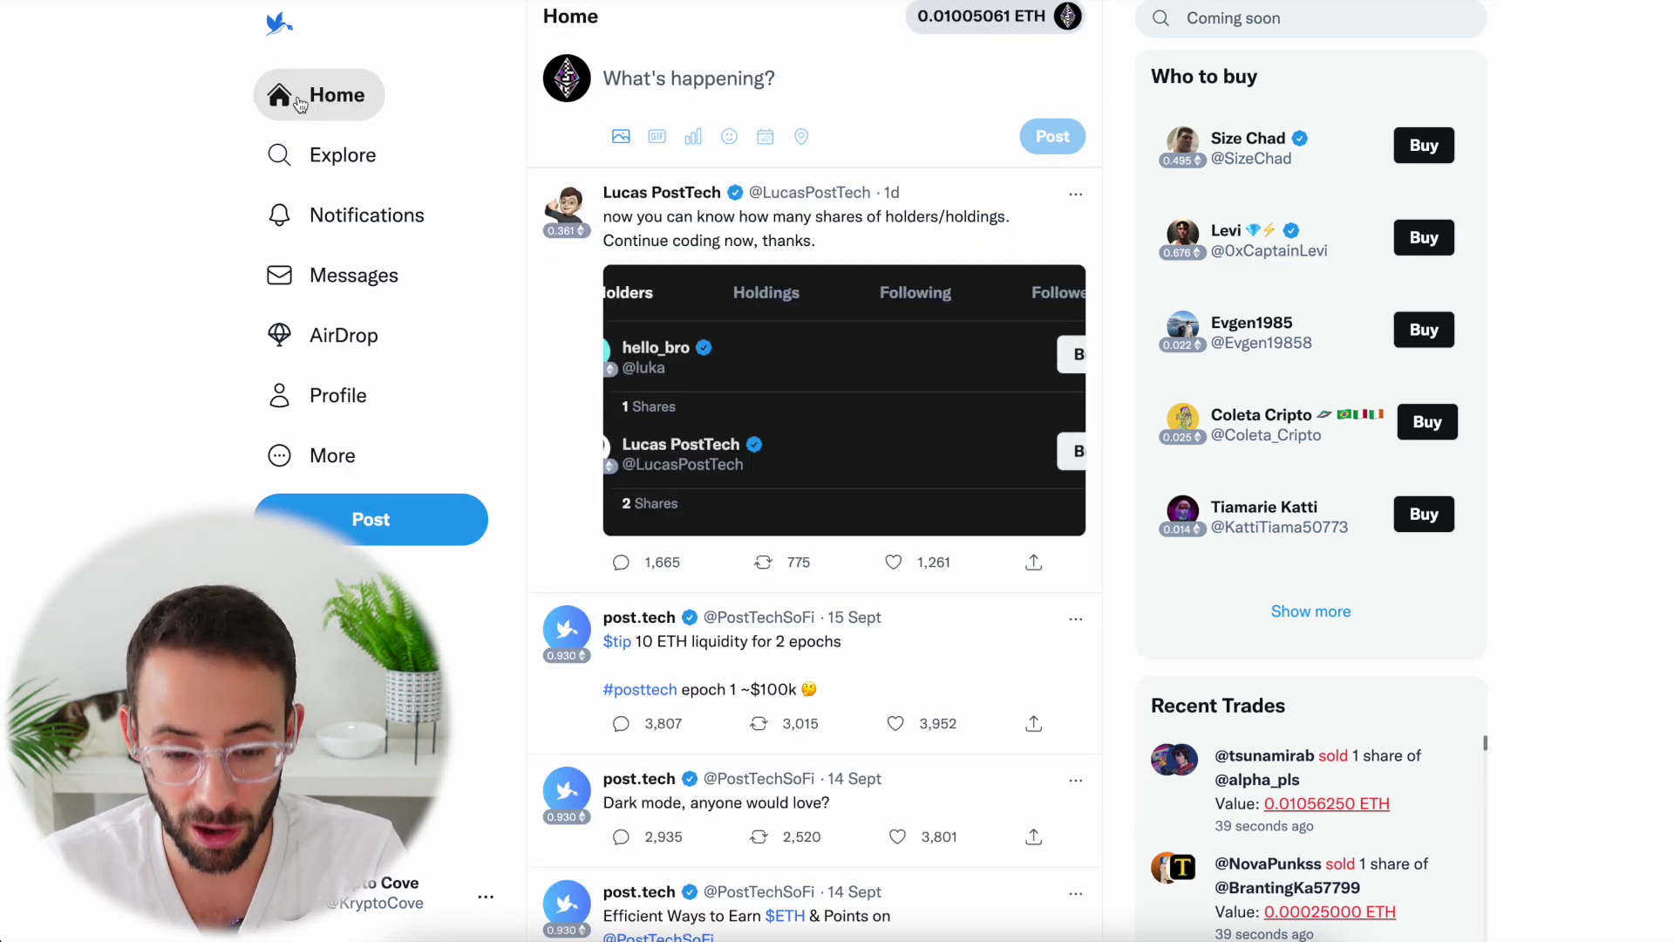